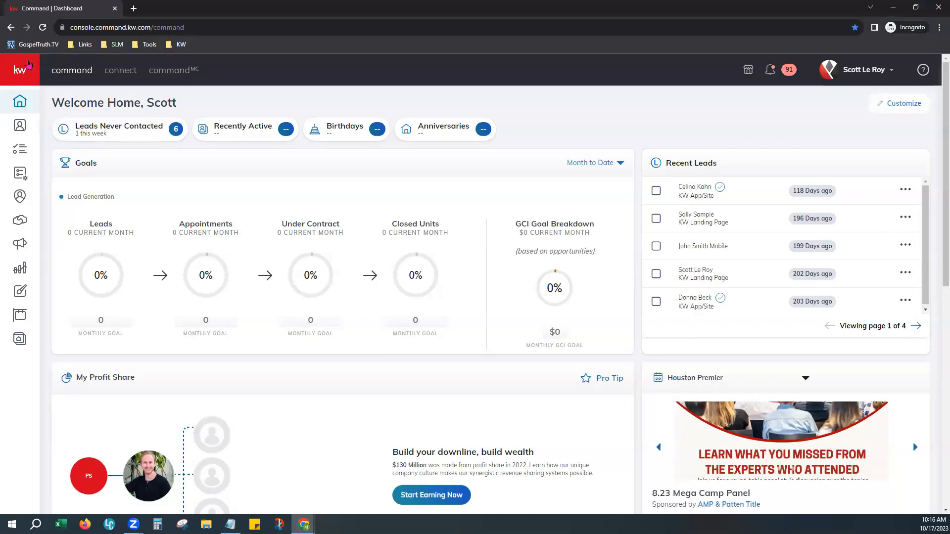
Expand the left sidebar so labels like Home, Contacts and Tasks appear beside the dashboard
click(28, 64)
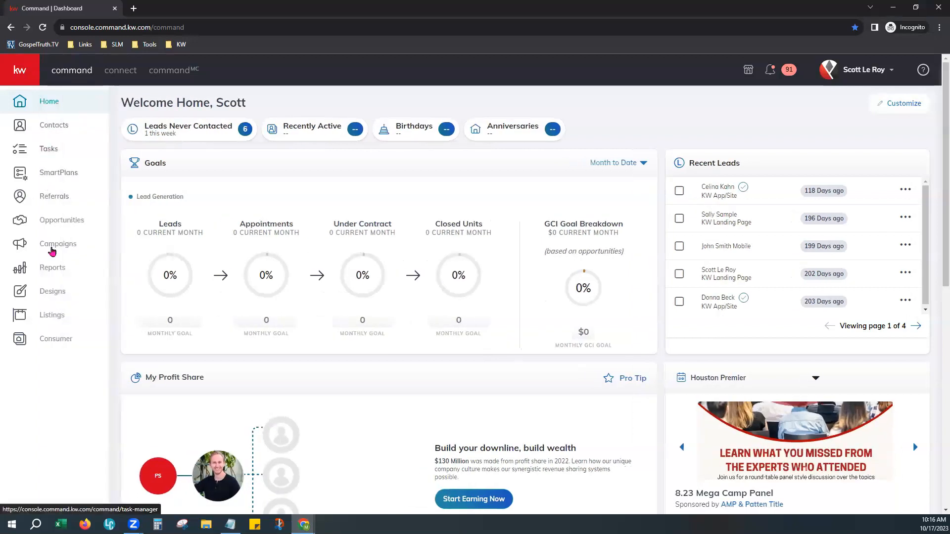
Go to the Contacts page listing the two sample contacts
click(51, 131)
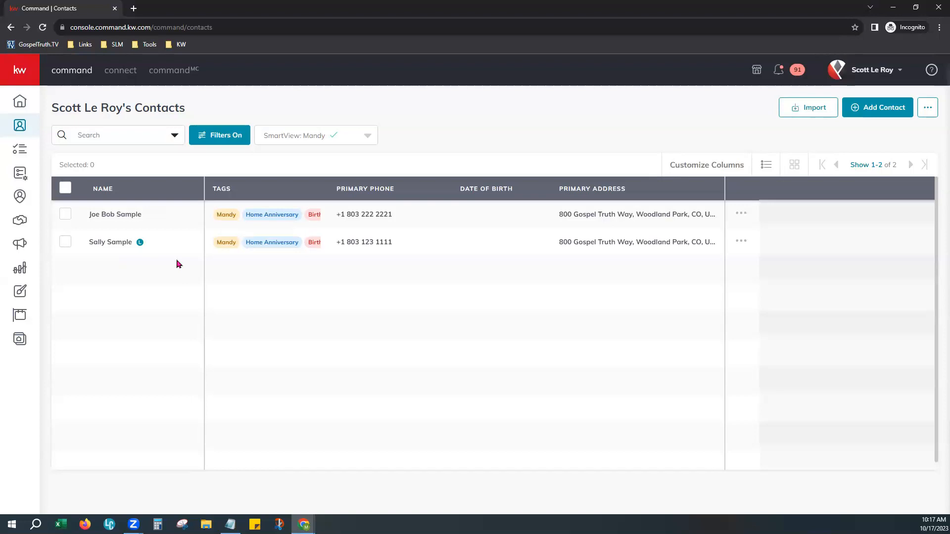
Open the first sample contact's record and look over its neighborhoods, map and timeline
click(740, 215)
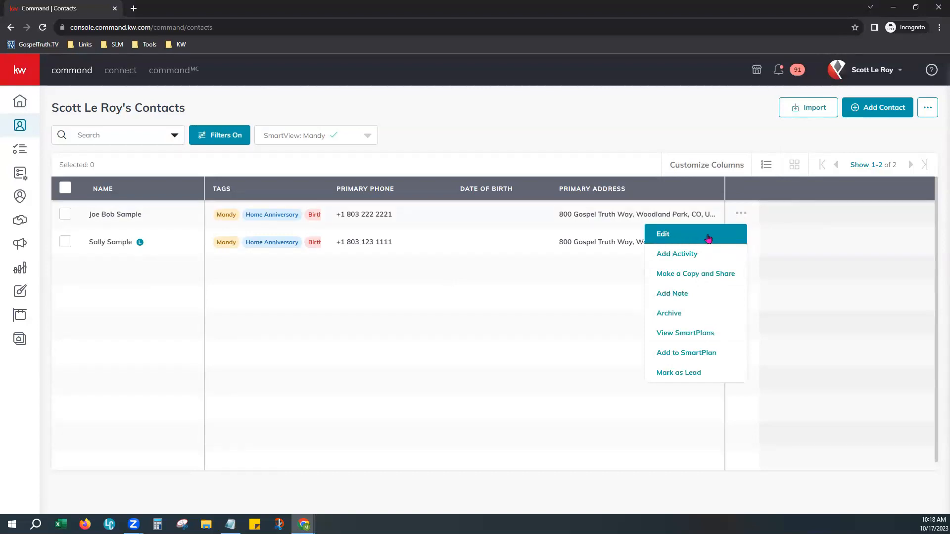
click(131, 216)
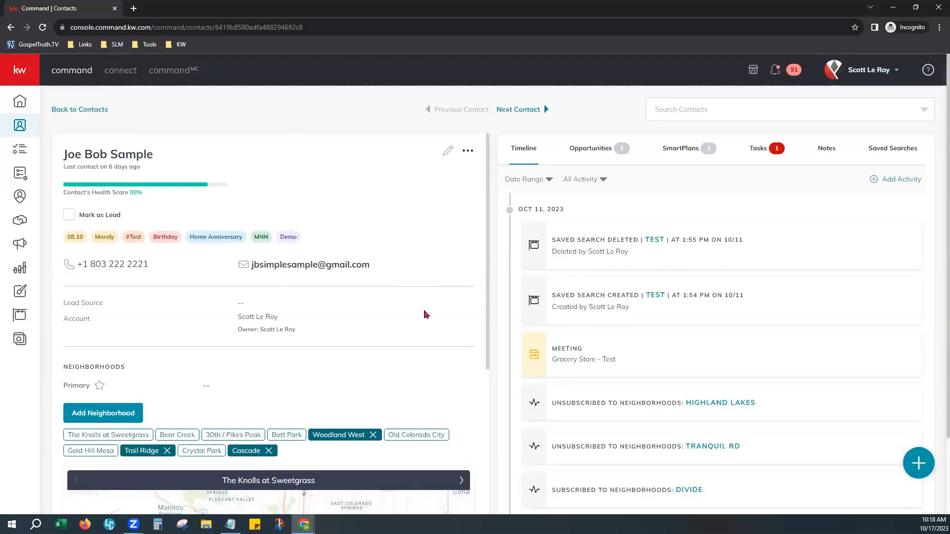
scroll(424, 312, down, 1)
scroll(426, 310, down, 10)
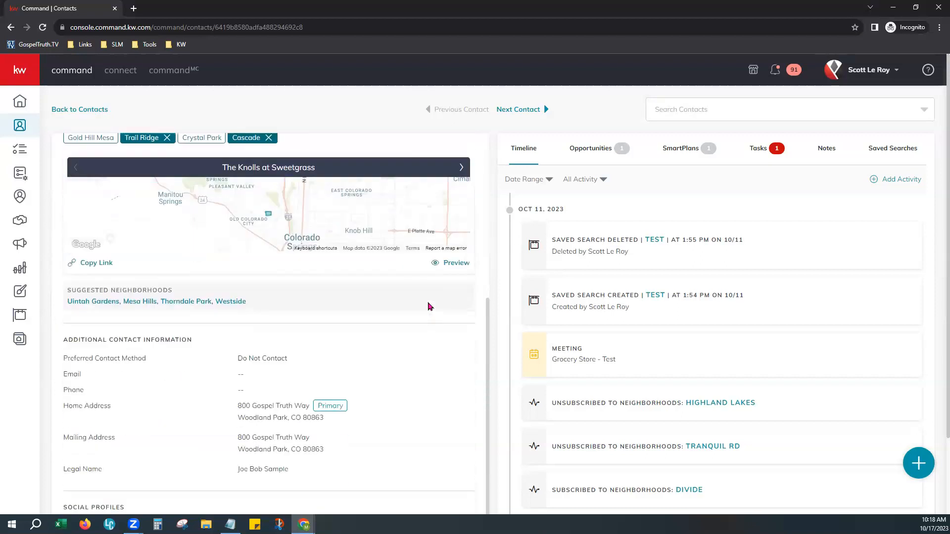
scroll(428, 307, up, 10)
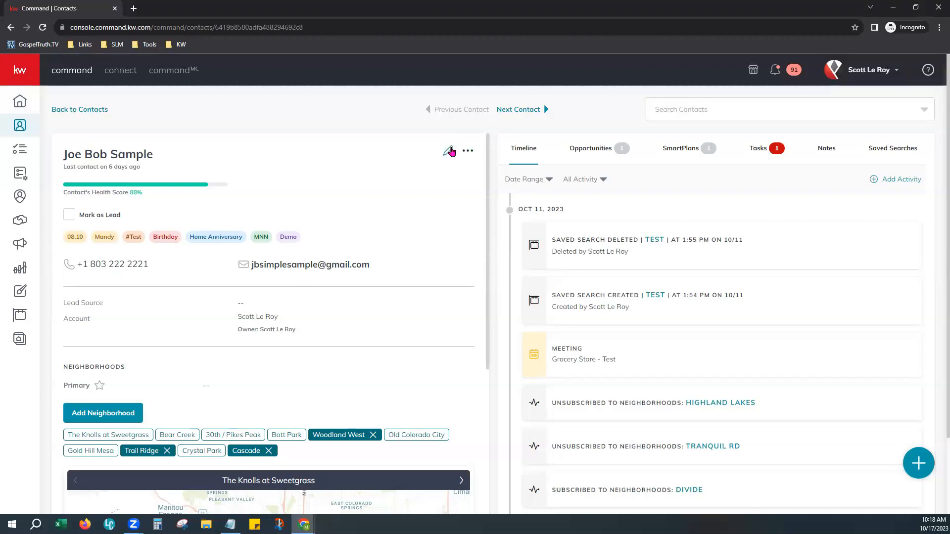
Edit the contact and delete its Business Partner relationship
click(449, 151)
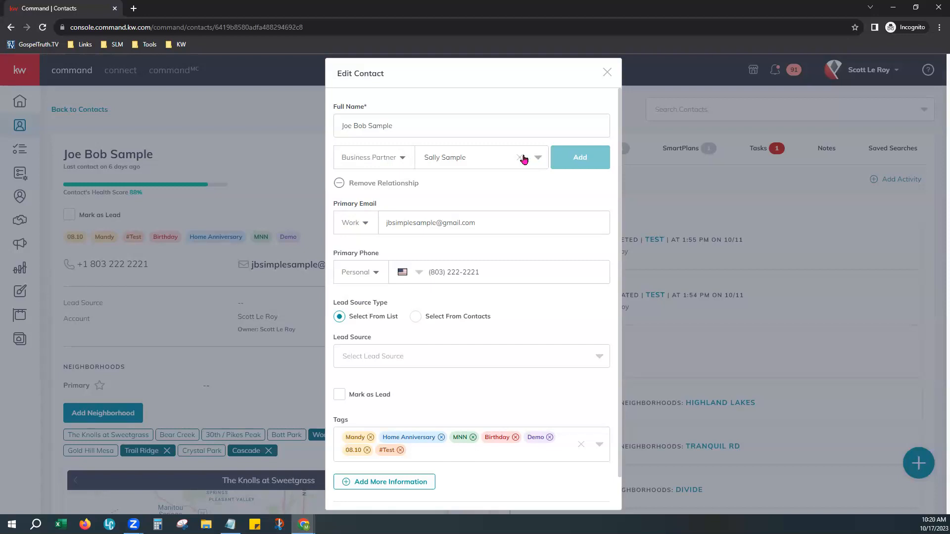
drag(333, 190, 352, 188)
click(353, 186)
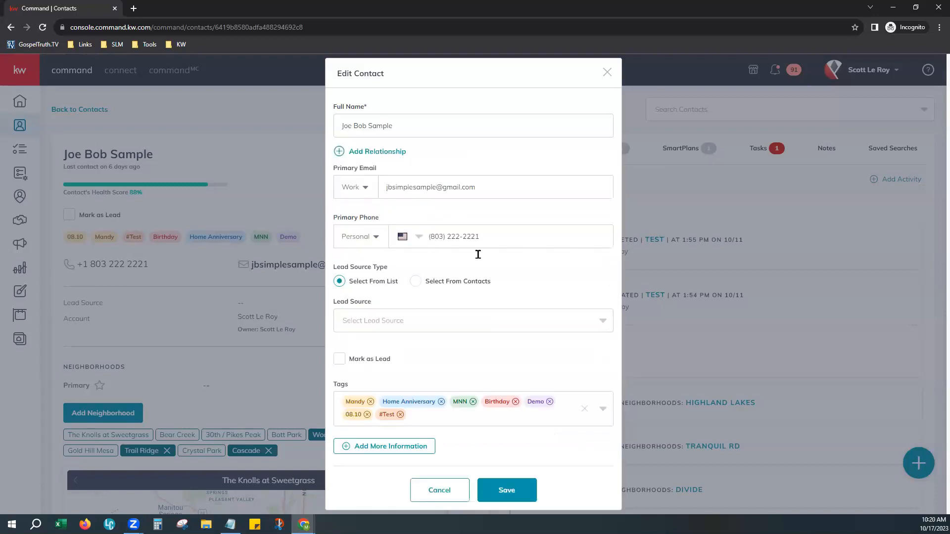
Add a Spouse relationship linking the other sample contact, found by searching its name
click(366, 154)
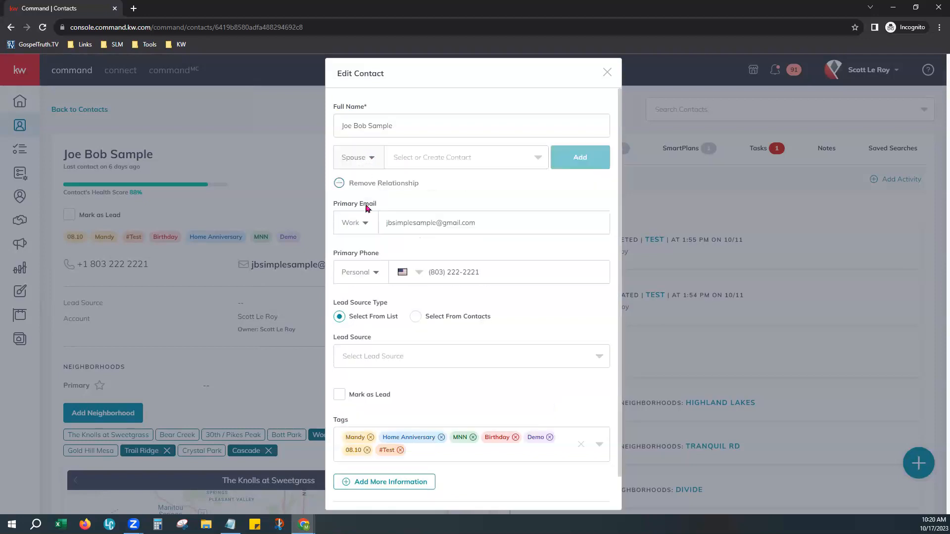
click(374, 165)
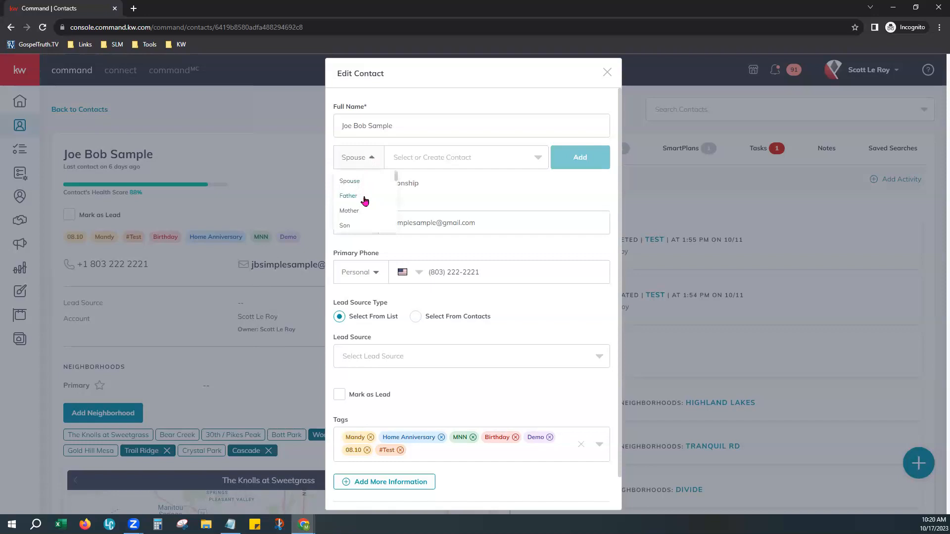
scroll(367, 207, down, 6)
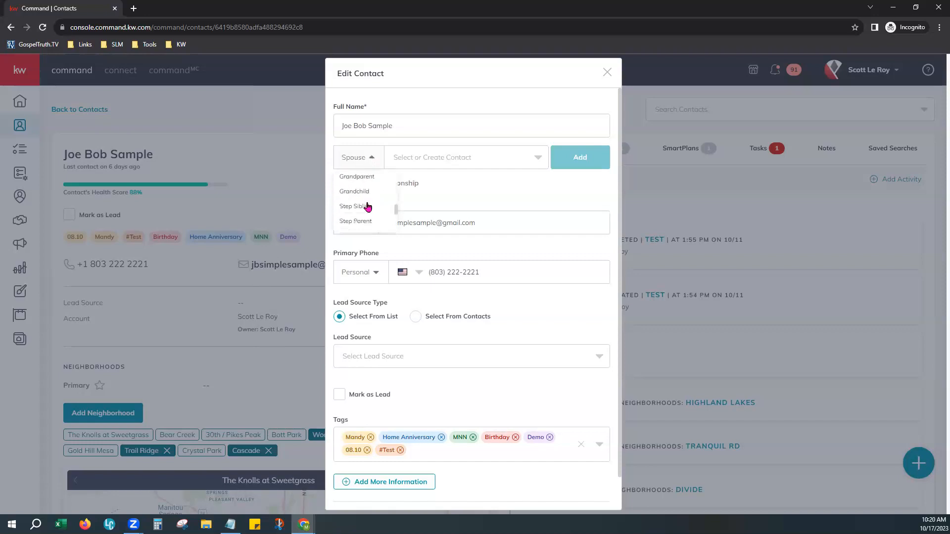
scroll(367, 206, down, 3)
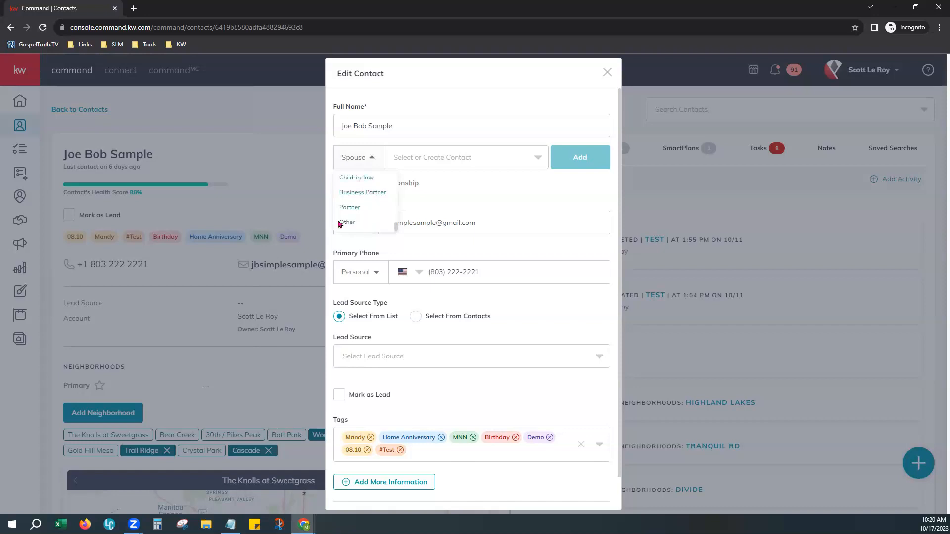
scroll(391, 201, up, 6)
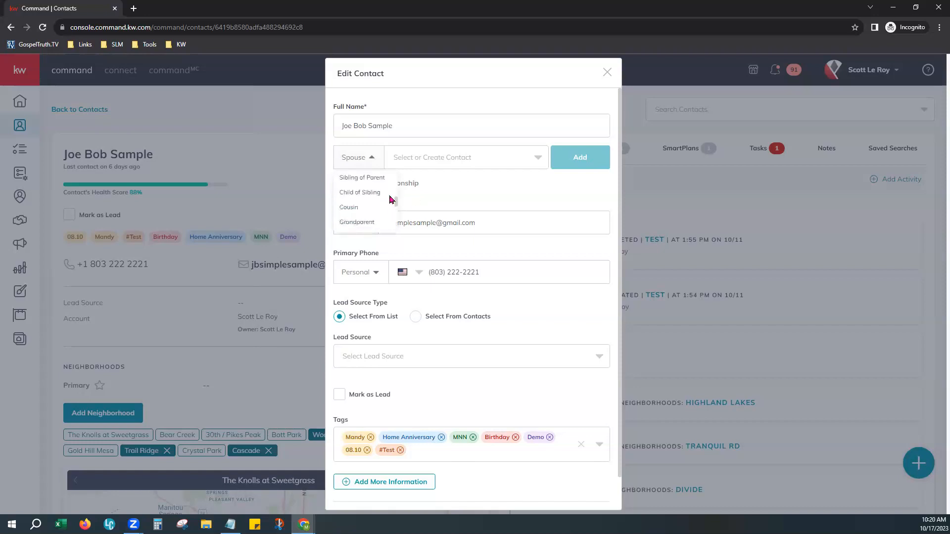
scroll(390, 199, up, 3)
click(374, 181)
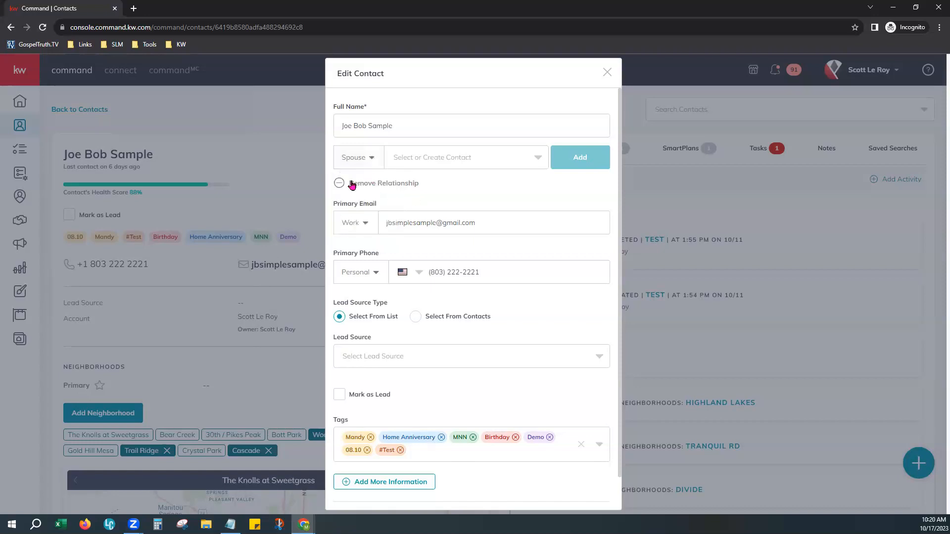
click(437, 165)
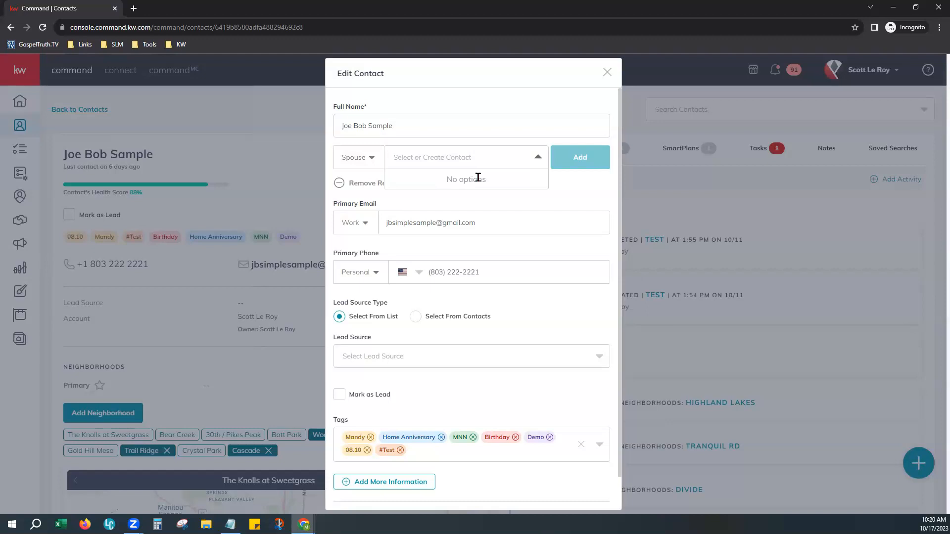
text(Sall)
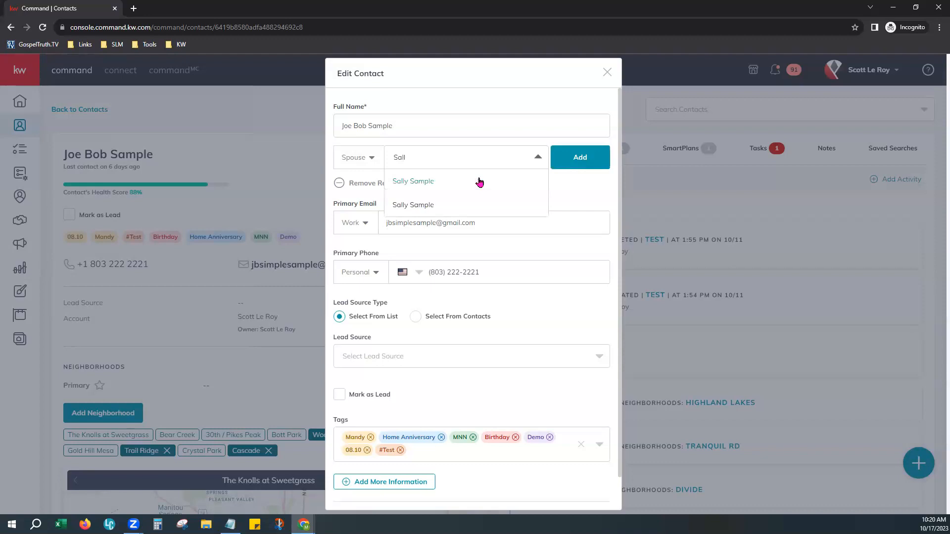
click(407, 181)
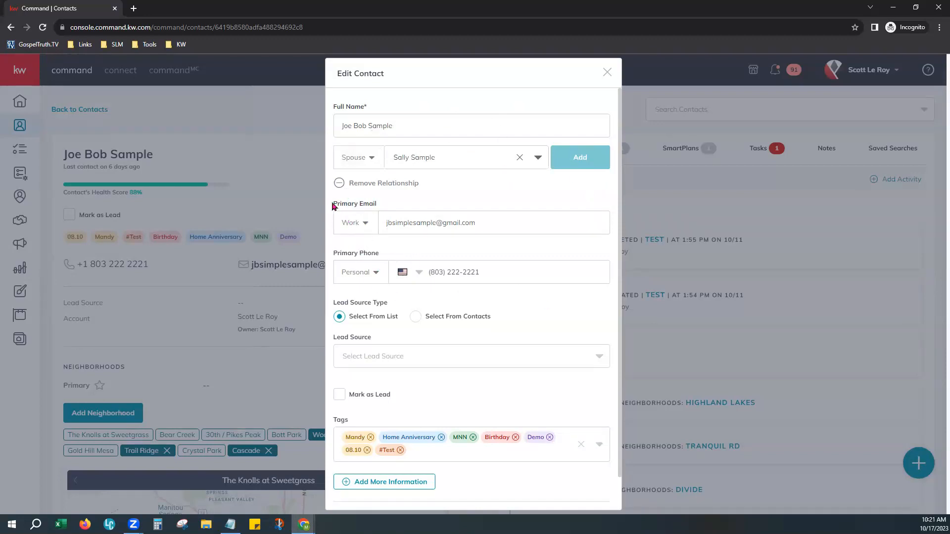
drag(332, 205, 385, 205)
drag(333, 254, 386, 261)
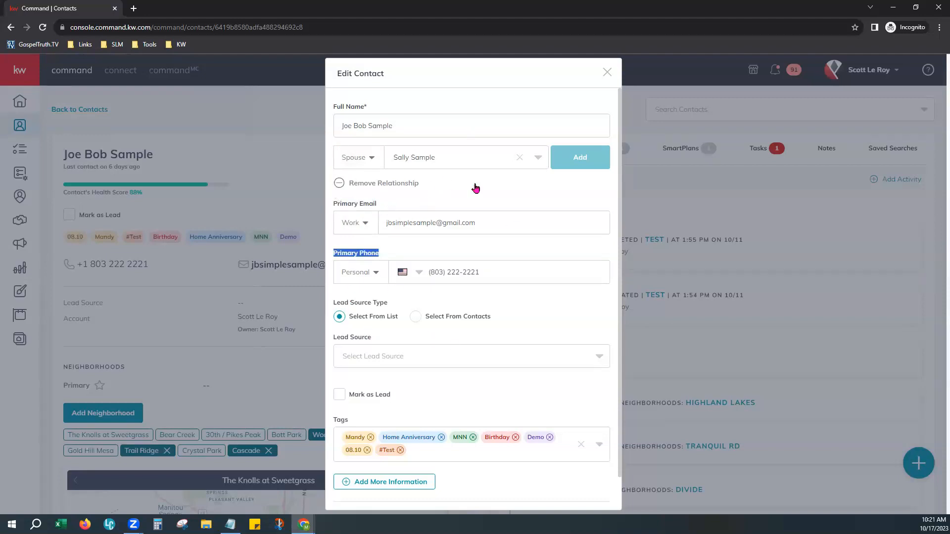
click(465, 248)
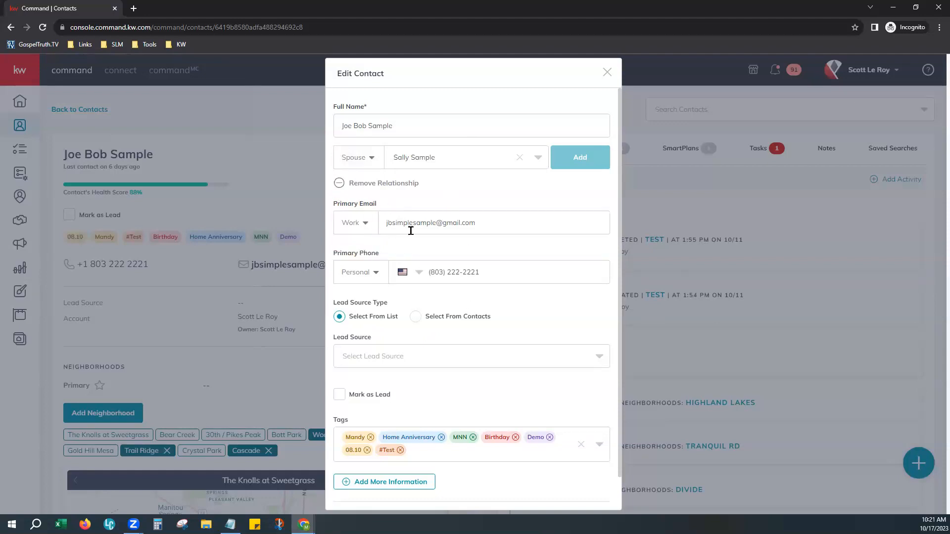
click(427, 226)
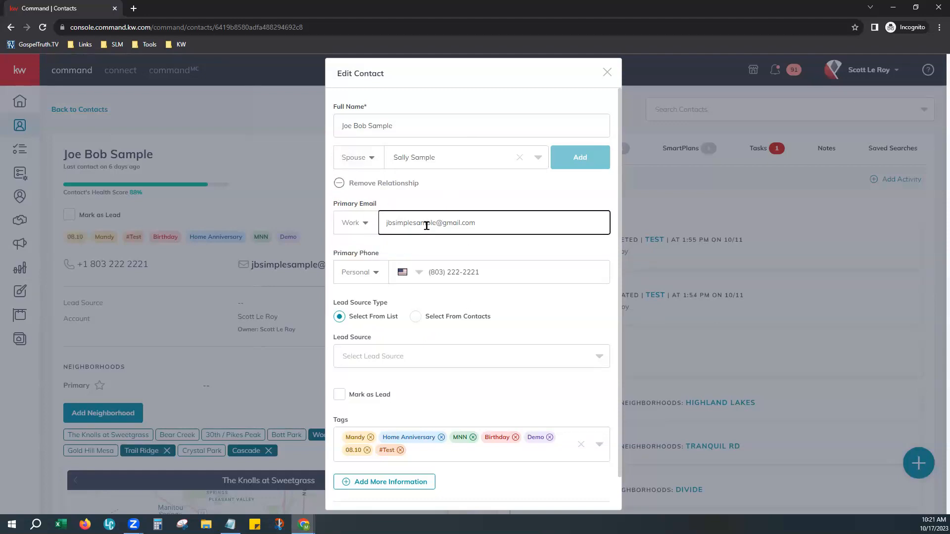
click(361, 231)
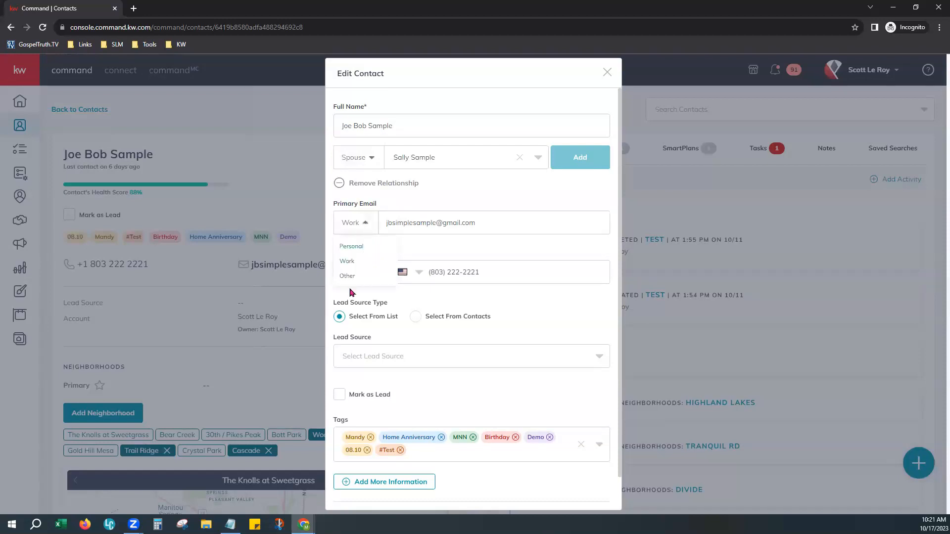
click(445, 262)
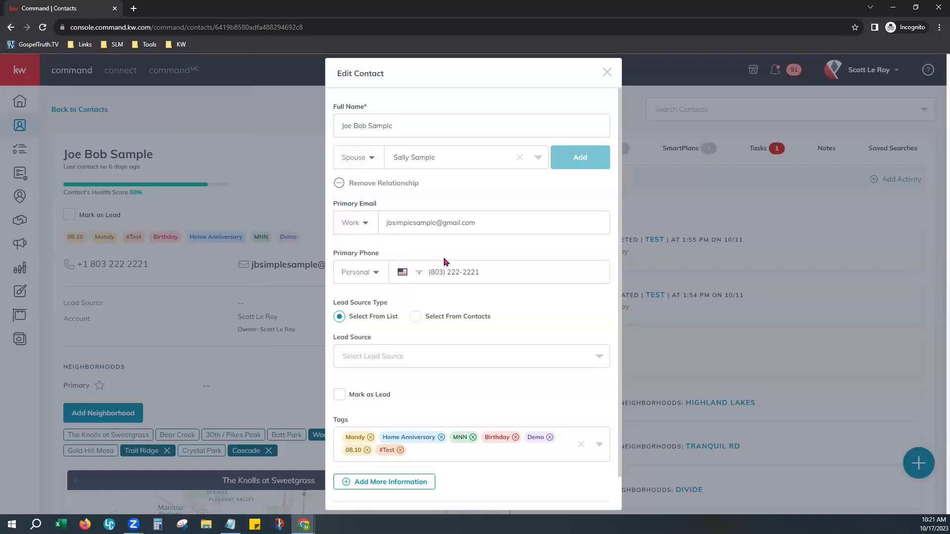
scroll(444, 262, down, 1)
click(379, 241)
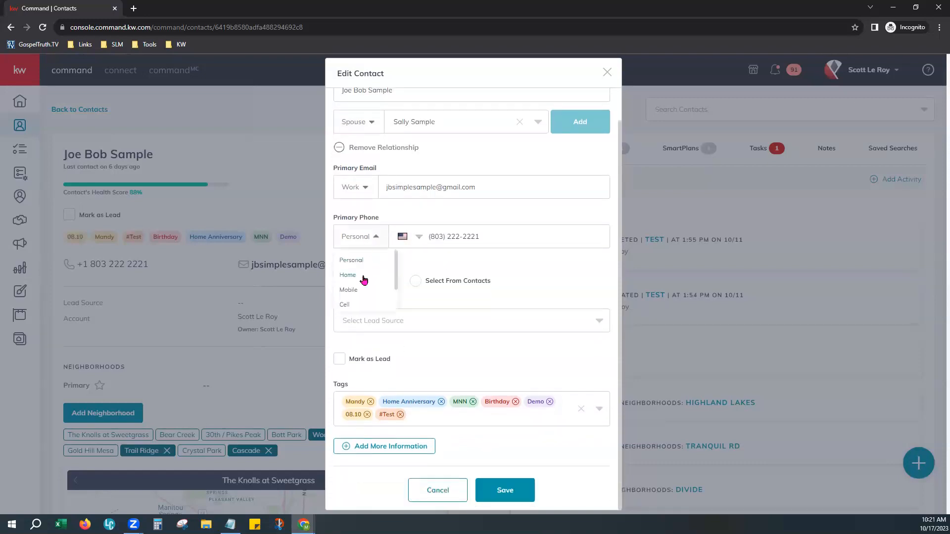
scroll(380, 290, down, 1)
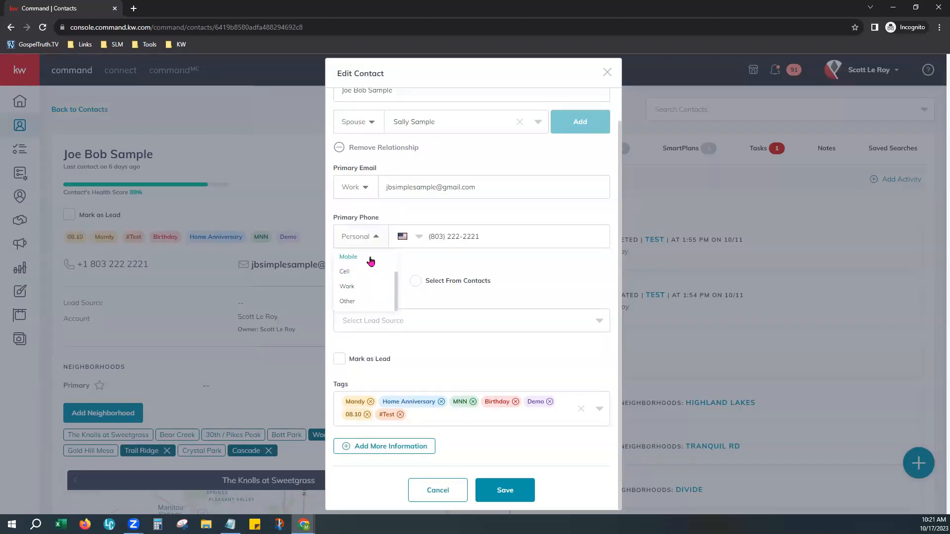
click(492, 264)
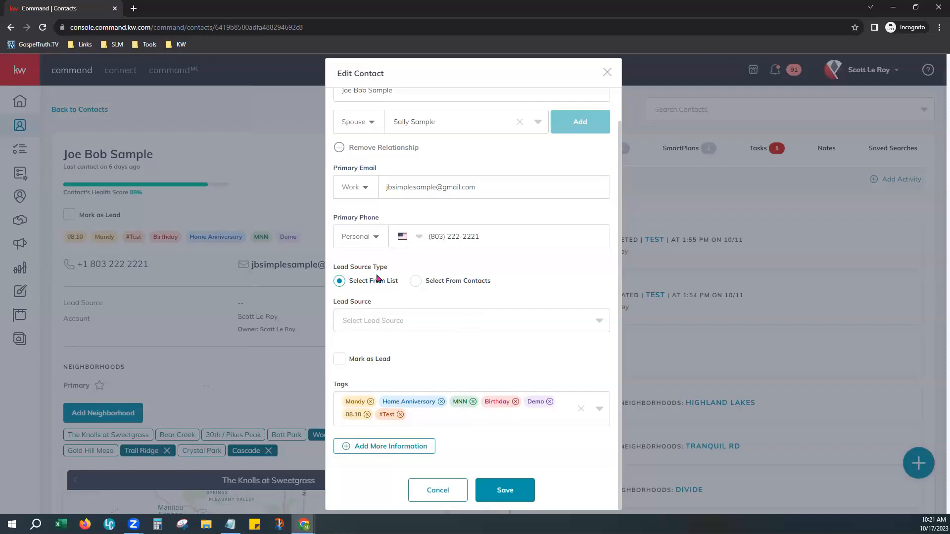
Set lead source to Select From Contacts, with the spouse as Lead Contact, marked as lead
click(366, 324)
scroll(409, 365, down, 2)
scroll(409, 364, down, 3)
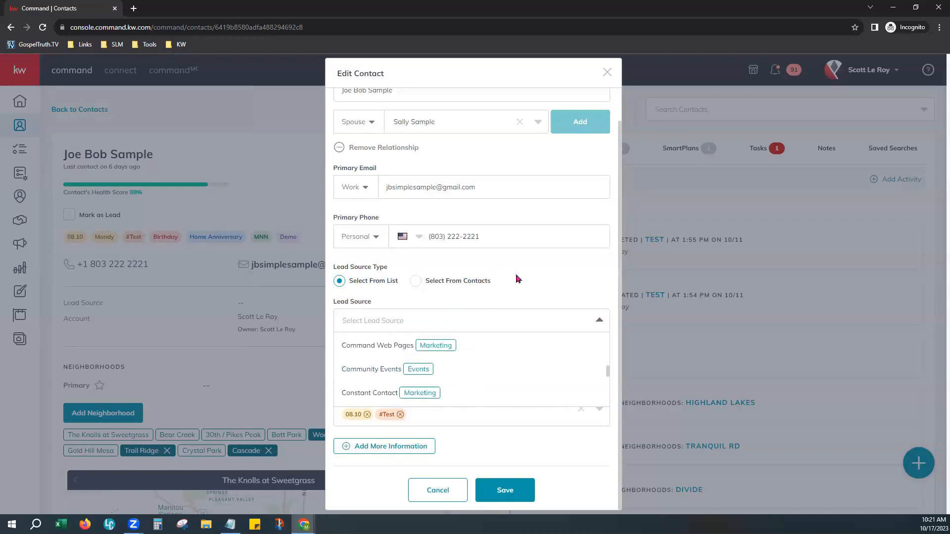
click(517, 279)
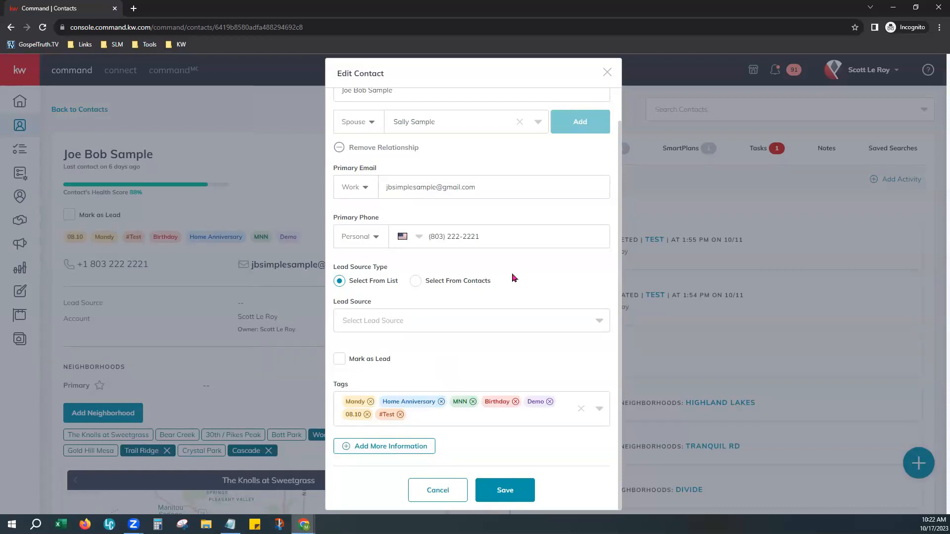
click(416, 282)
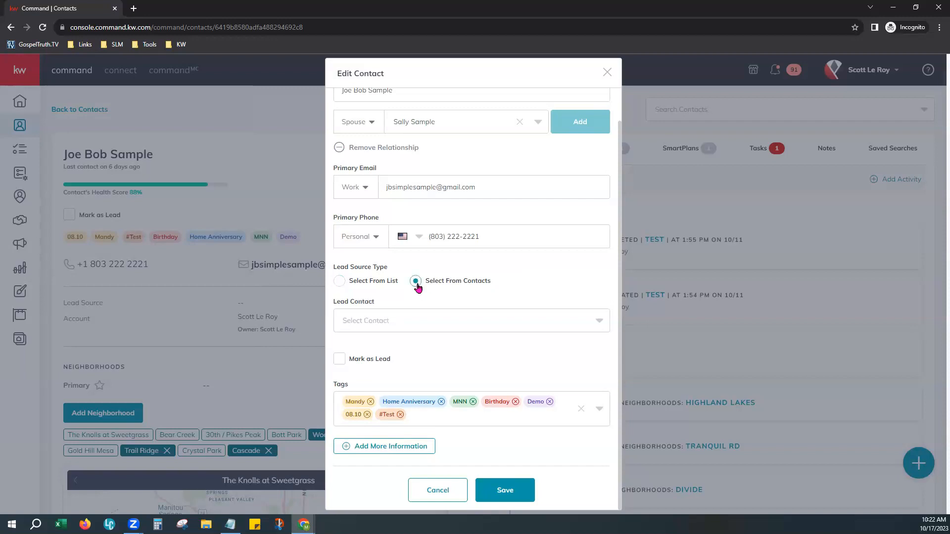
click(401, 326)
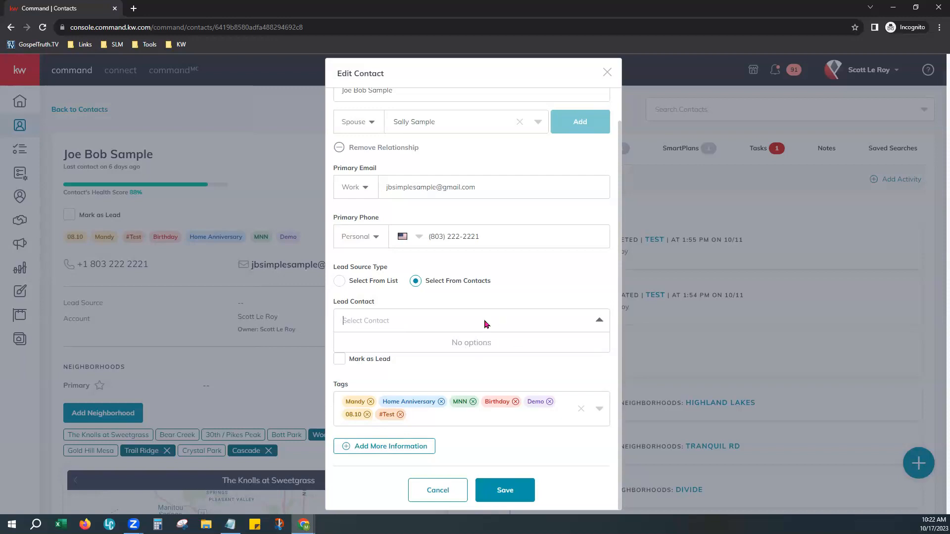
text(Sal)
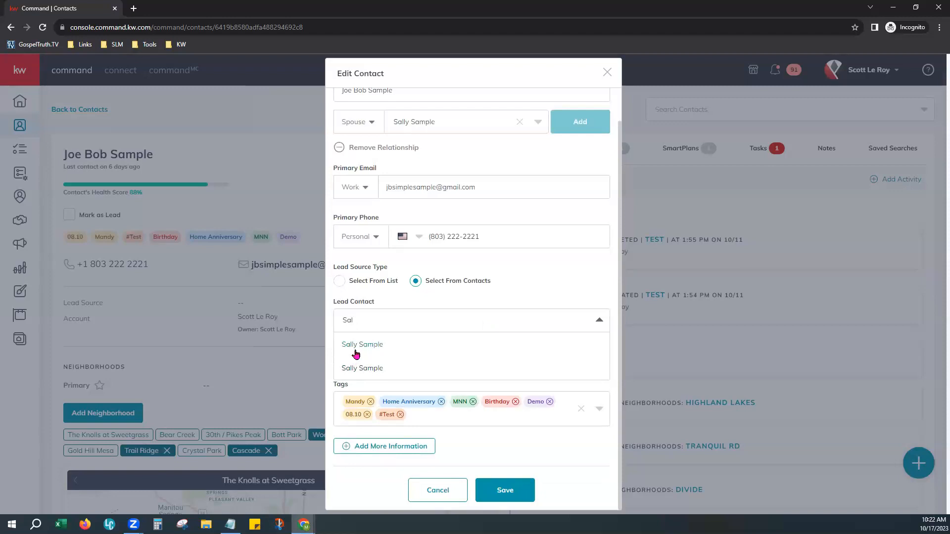
click(374, 350)
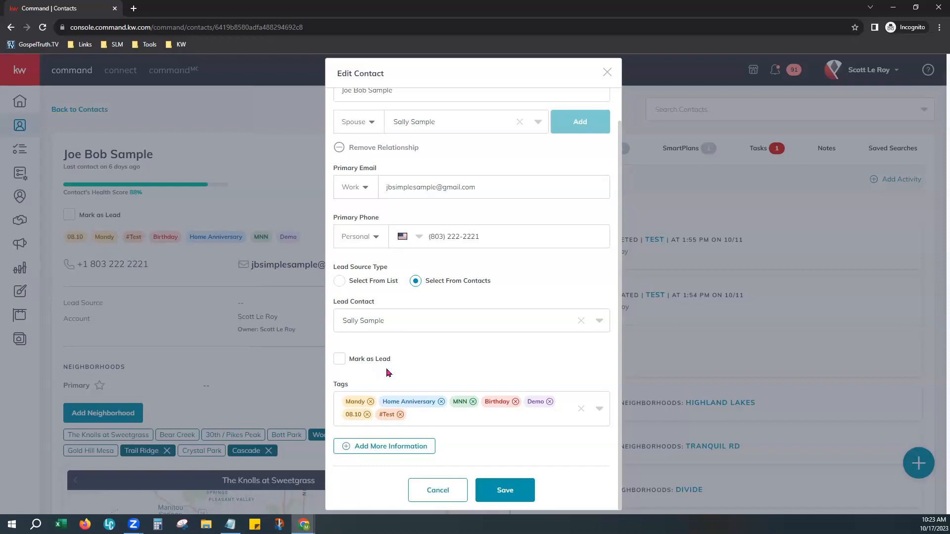
click(340, 360)
Make sure the Mark as Lead checkbox is ticked
click(344, 364)
Browse the existing tags in the Tags dropdown
click(415, 415)
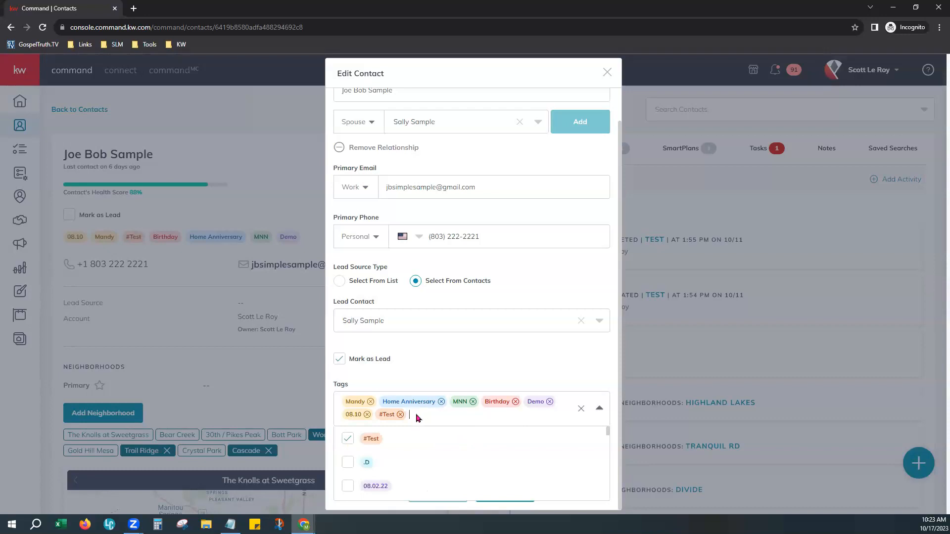
scroll(399, 457, down, 3)
scroll(400, 456, down, 5)
scroll(401, 455, down, 1)
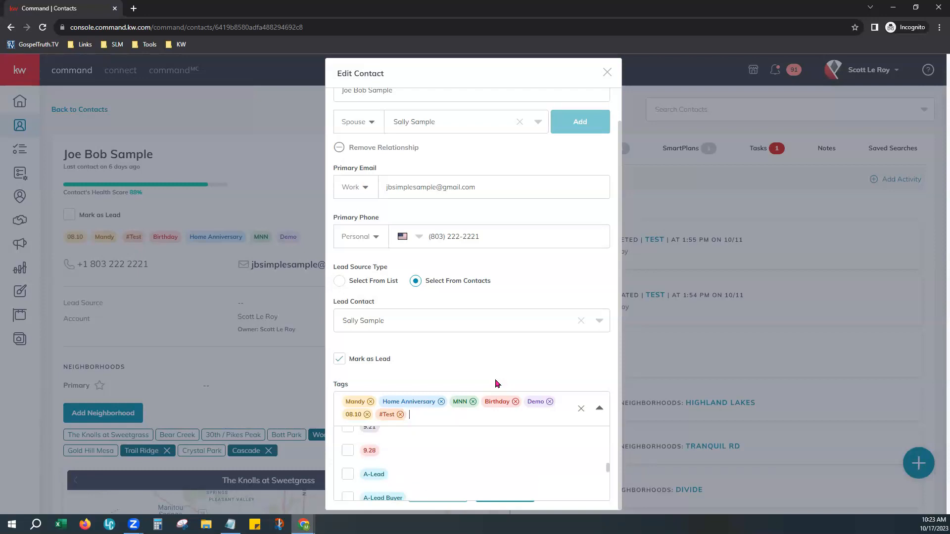
Enter 'Zebra' in Tags and start creating it as a custom tag
text(Zebra)
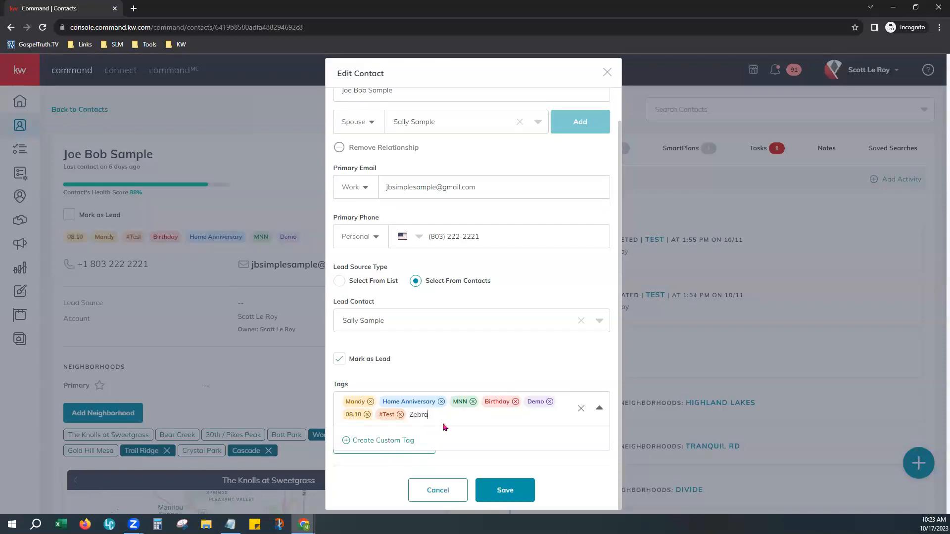
click(368, 442)
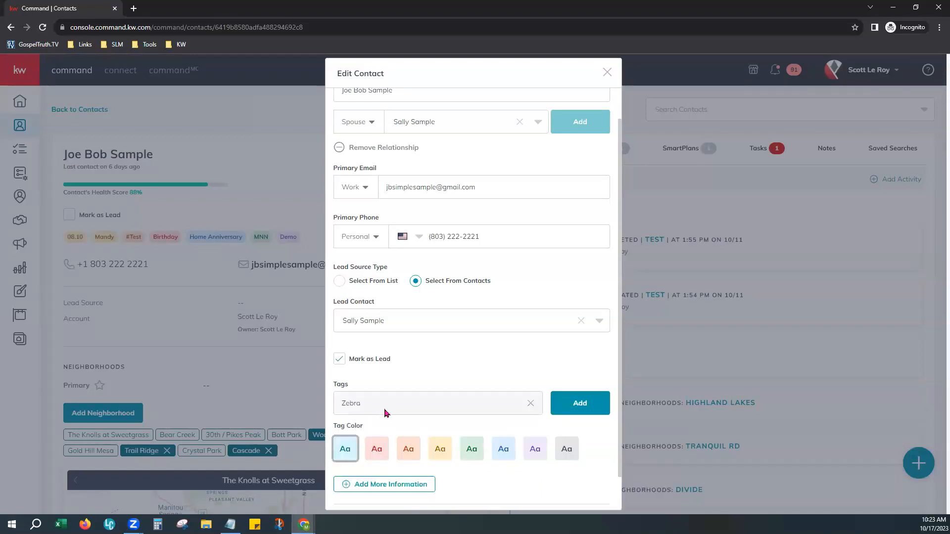
Add Zebra as a purple tag, then remove it and close the tag list
click(538, 451)
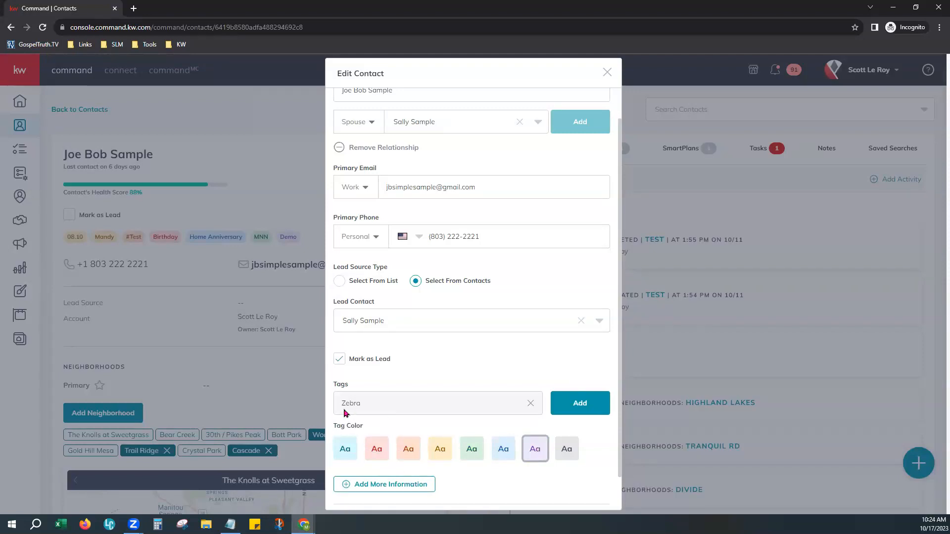
click(569, 404)
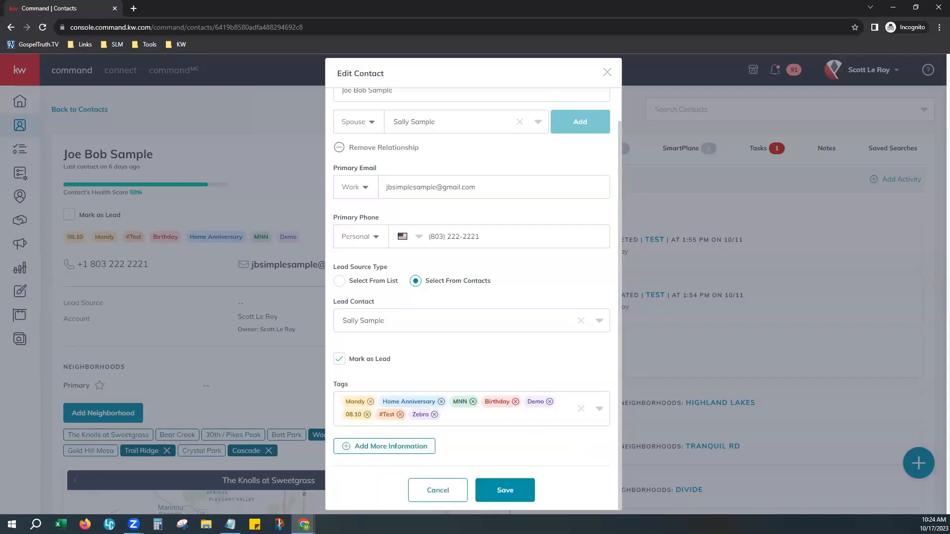
click(435, 415)
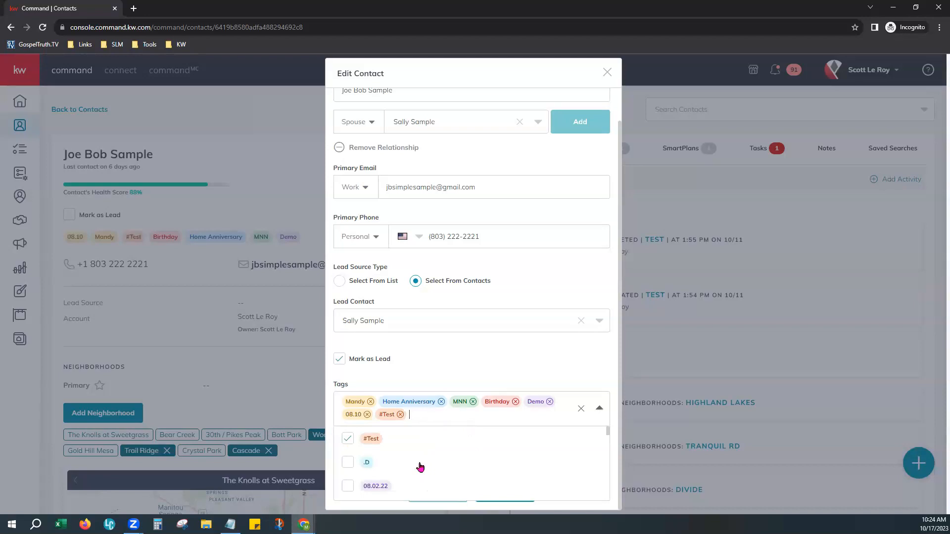
click(469, 364)
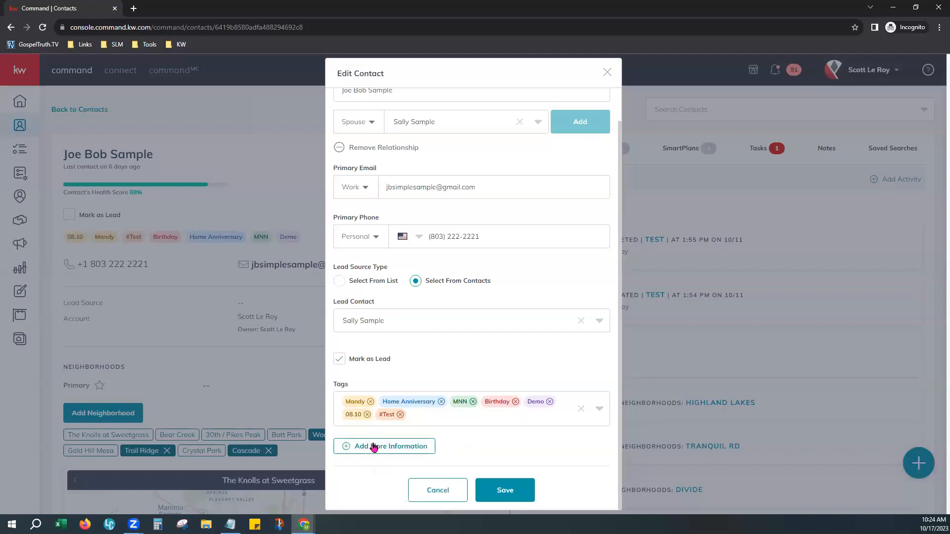
Expand Additional Contact Information and set Preferred Method of Contact to Text
click(432, 448)
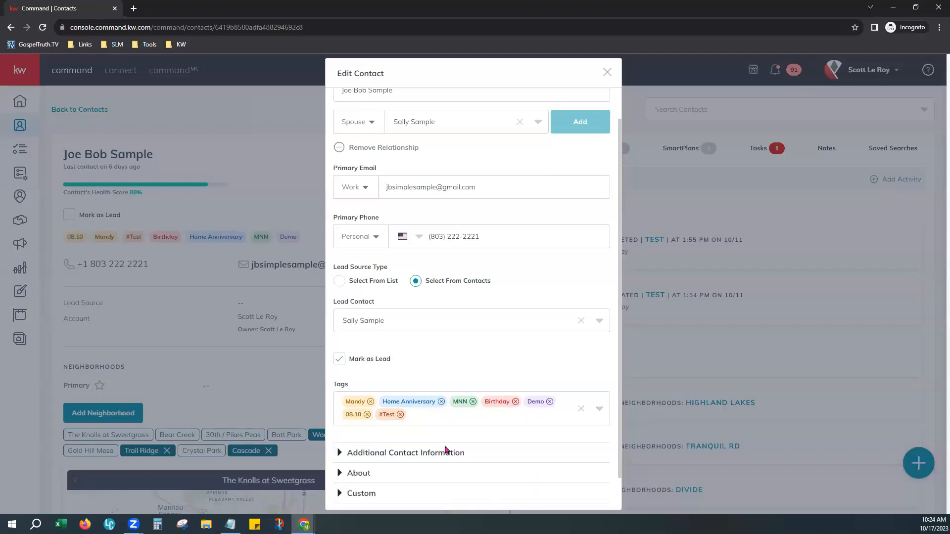
scroll(446, 450, down, 1)
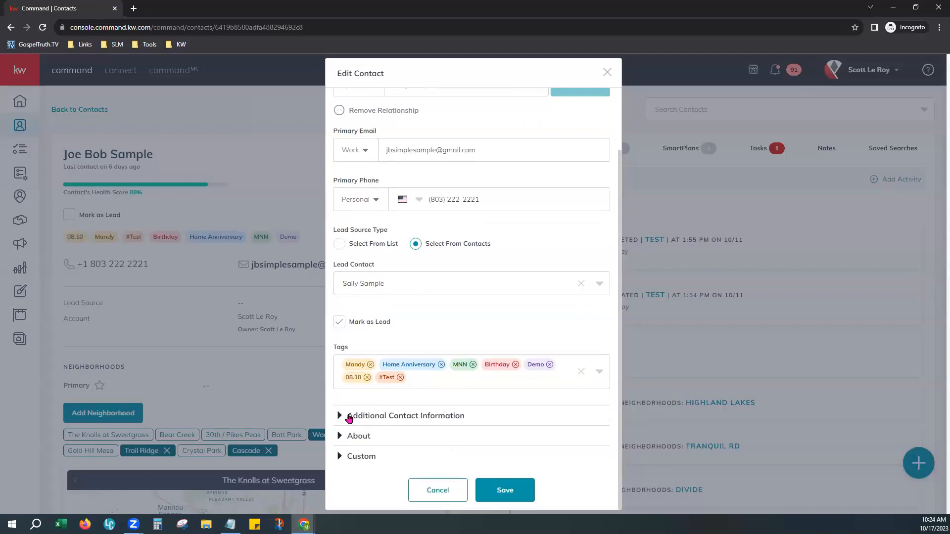
click(350, 419)
scroll(489, 424, down, 3)
scroll(460, 355, down, 3)
scroll(424, 242, down, 1)
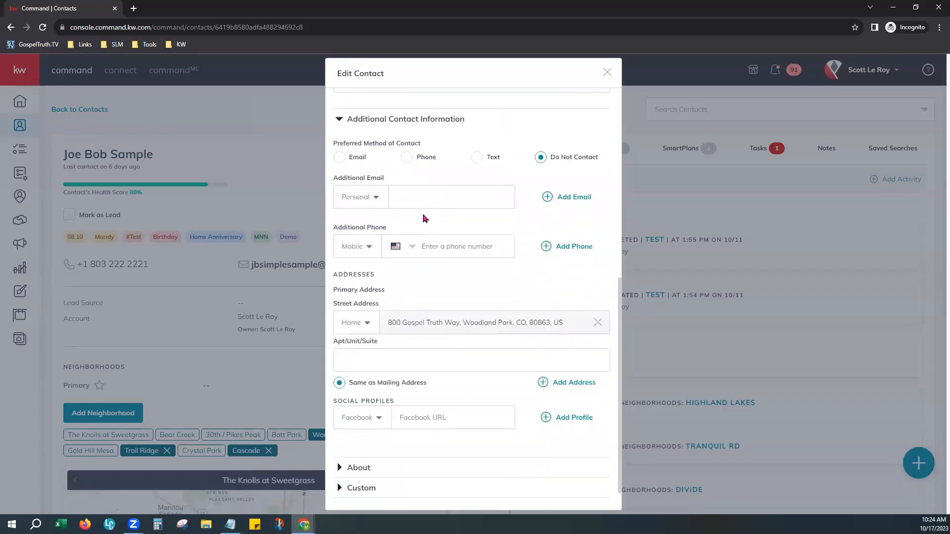
drag(342, 147, 424, 147)
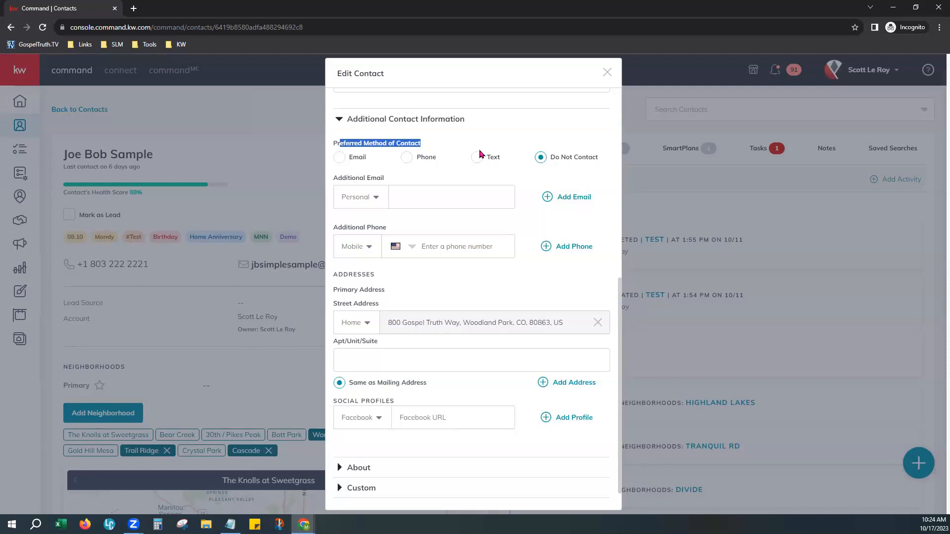
click(475, 164)
Review the contact's primary email address and primary phone number in the edit form
scroll(511, 134, up, 8)
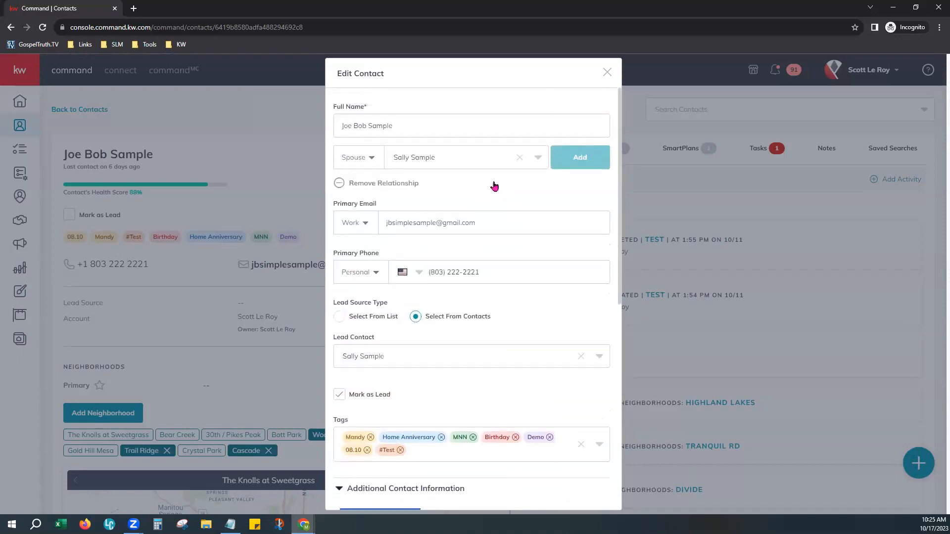
drag(496, 222, 379, 231)
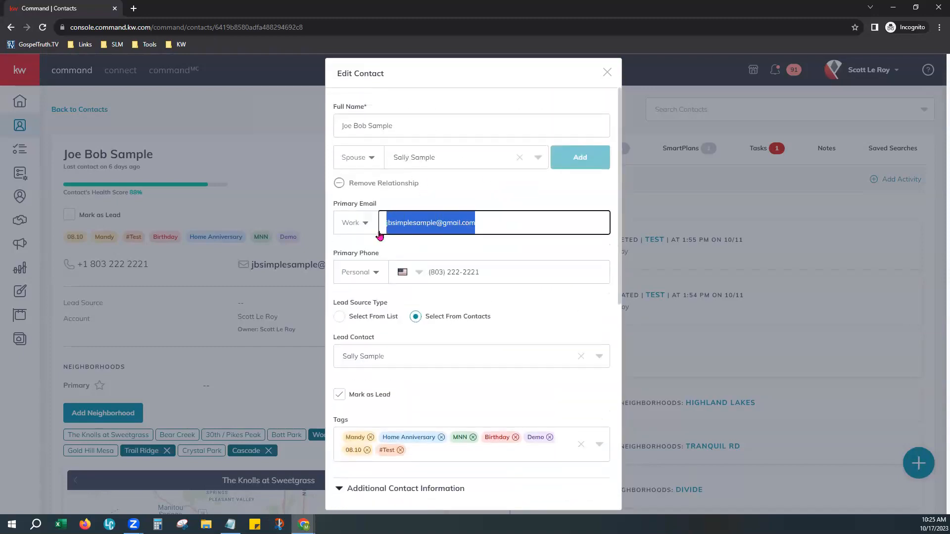
drag(485, 268, 428, 272)
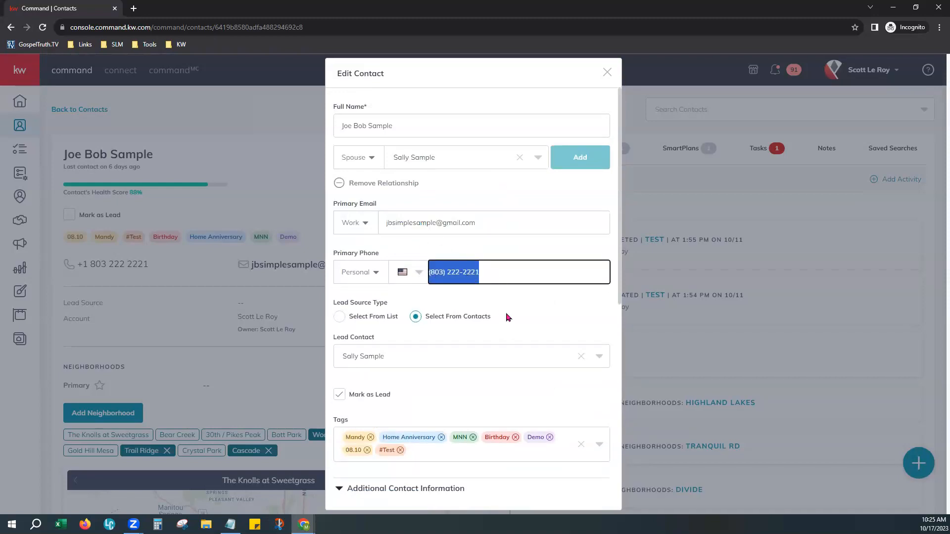
scroll(510, 311, down, 1)
scroll(510, 312, down, 6)
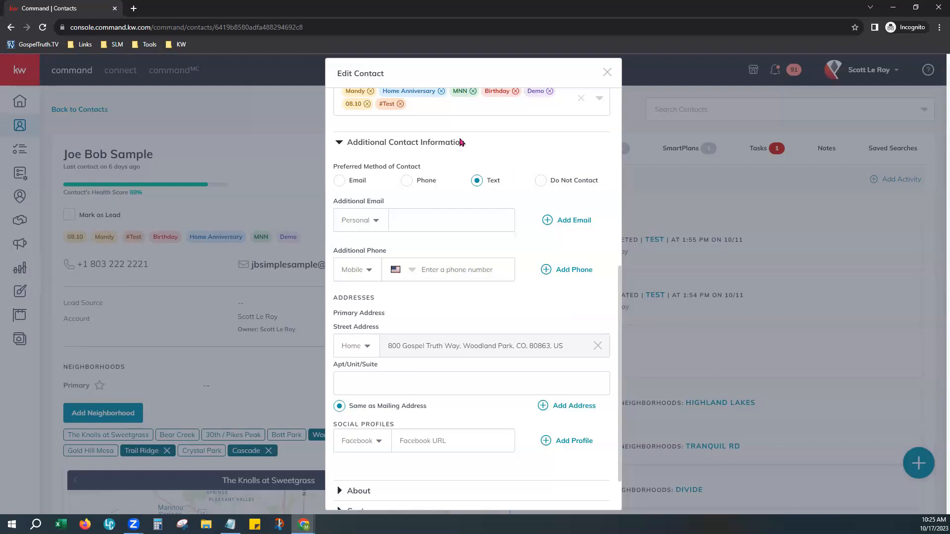
scroll(463, 143, up, 1)
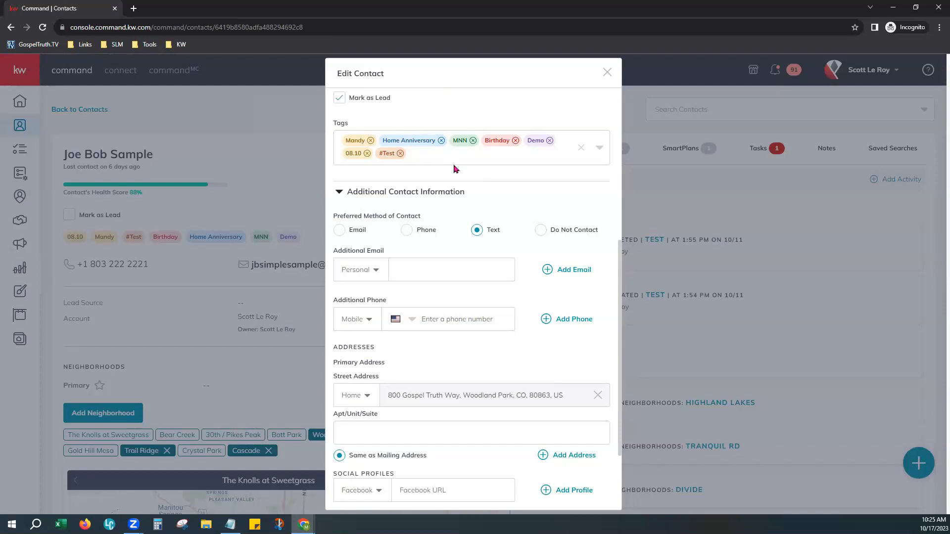
scroll(509, 198, up, 4)
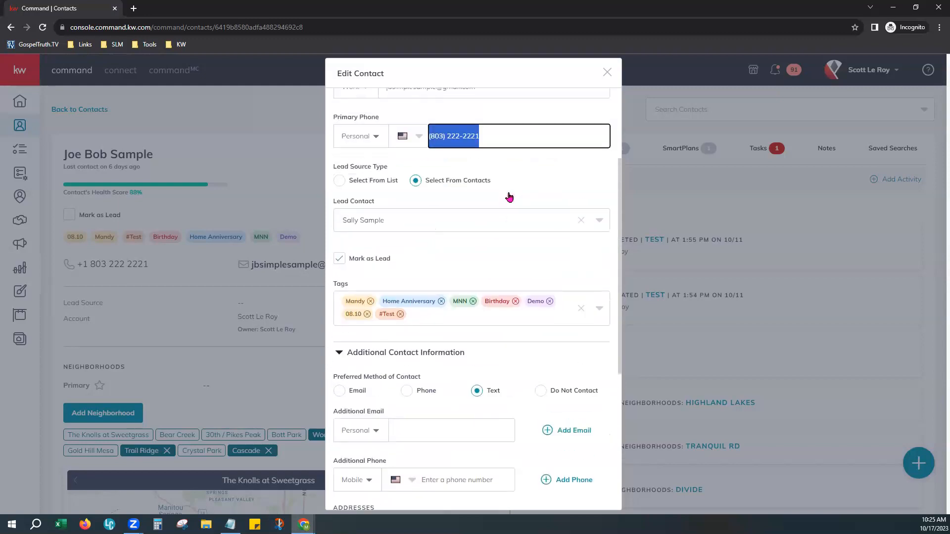
scroll(541, 380, down, 1)
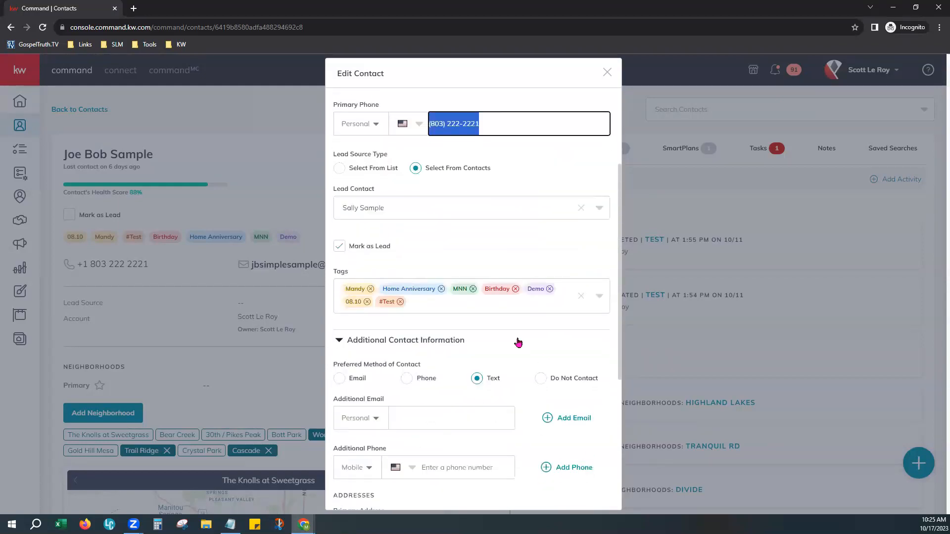
click(499, 334)
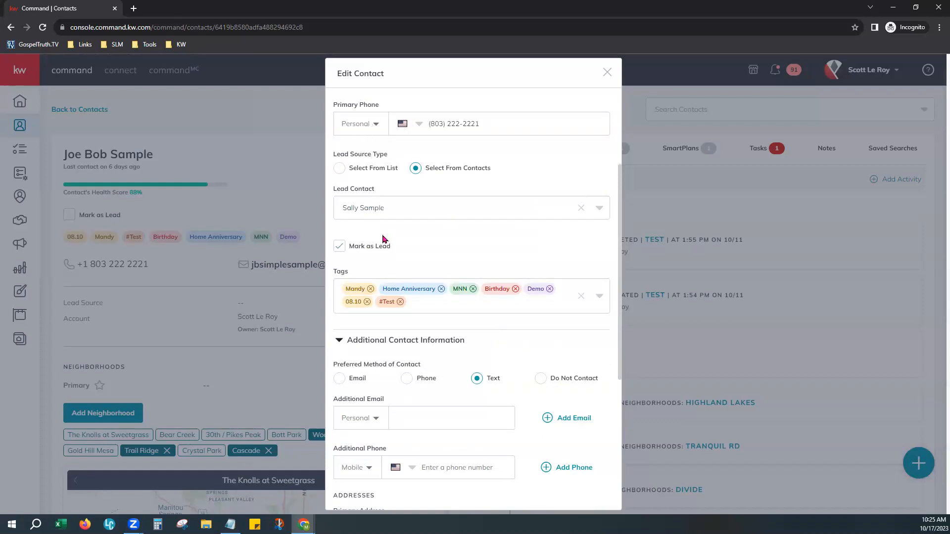
Scroll down to the Addresses and Social Profiles fields
scroll(422, 200, up, 1)
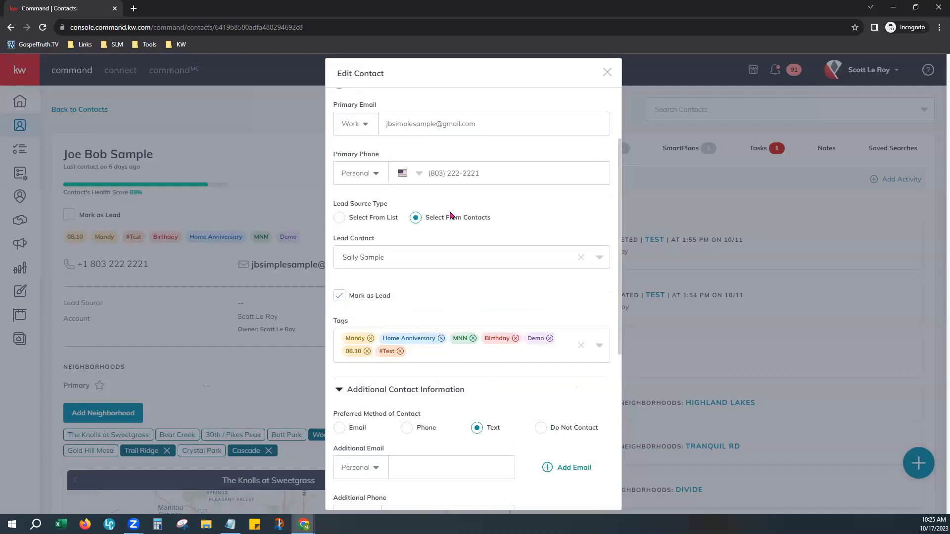
scroll(495, 356, down, 2)
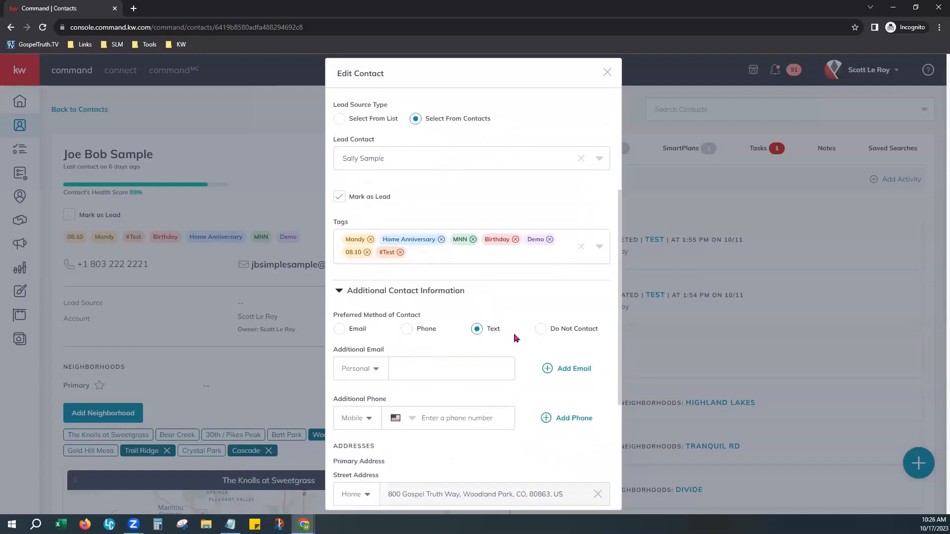
scroll(515, 338, down, 2)
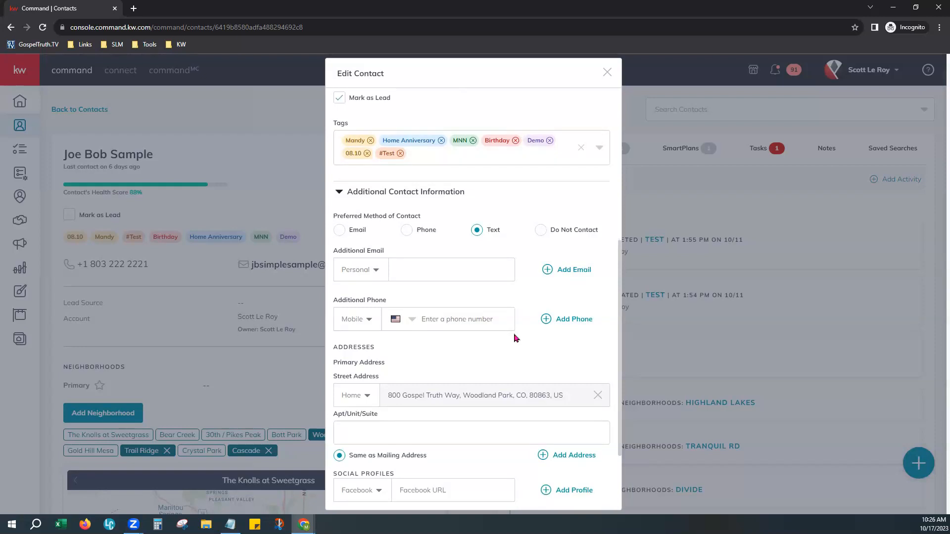
scroll(516, 338, down, 1)
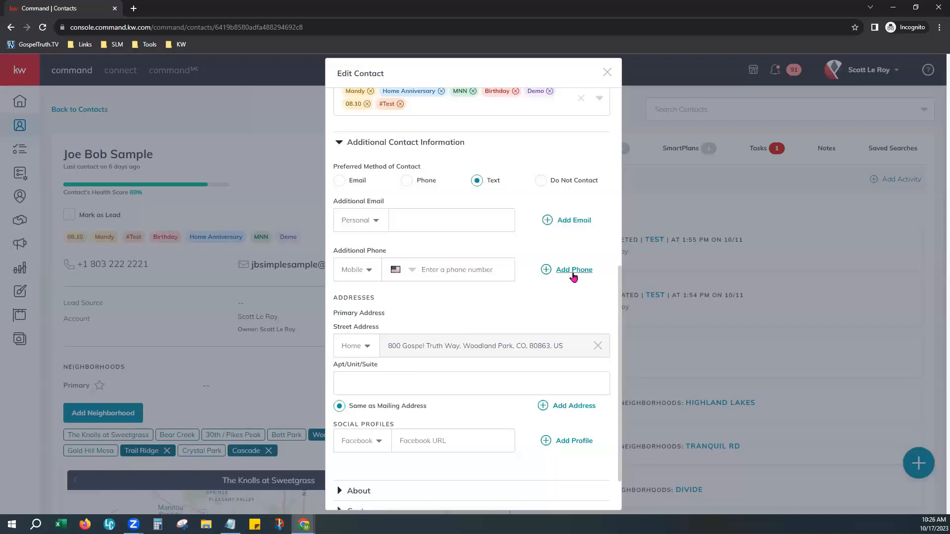
scroll(544, 302, down, 2)
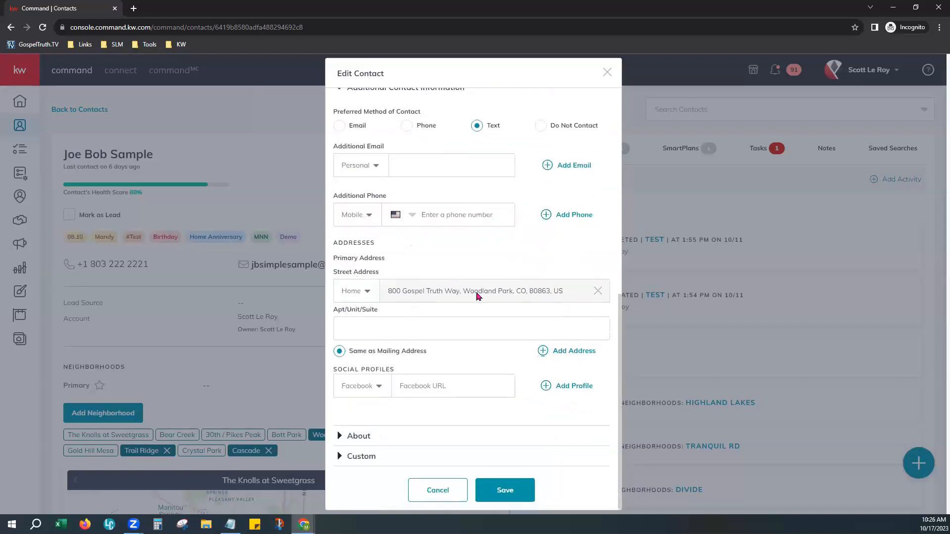
Clear the existing street address and change its type to Work
click(598, 293)
click(437, 298)
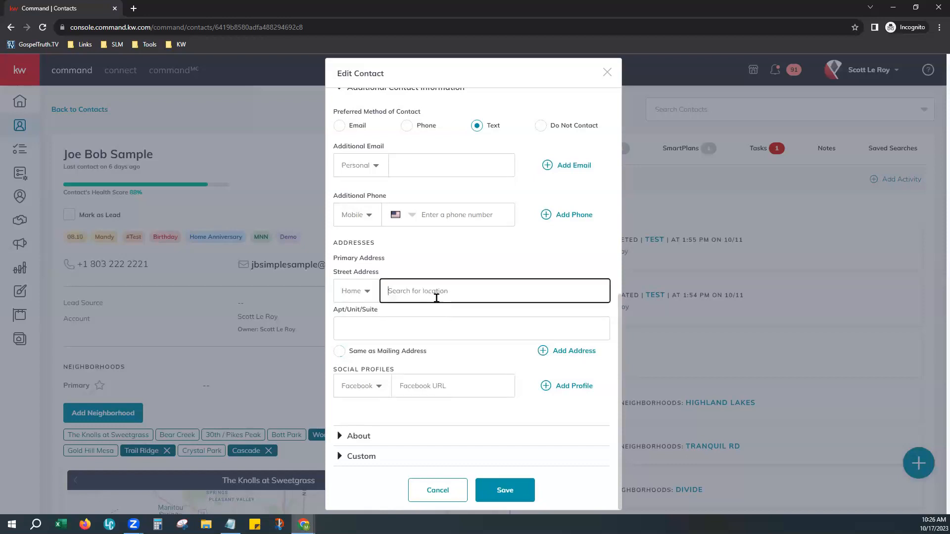
click(374, 293)
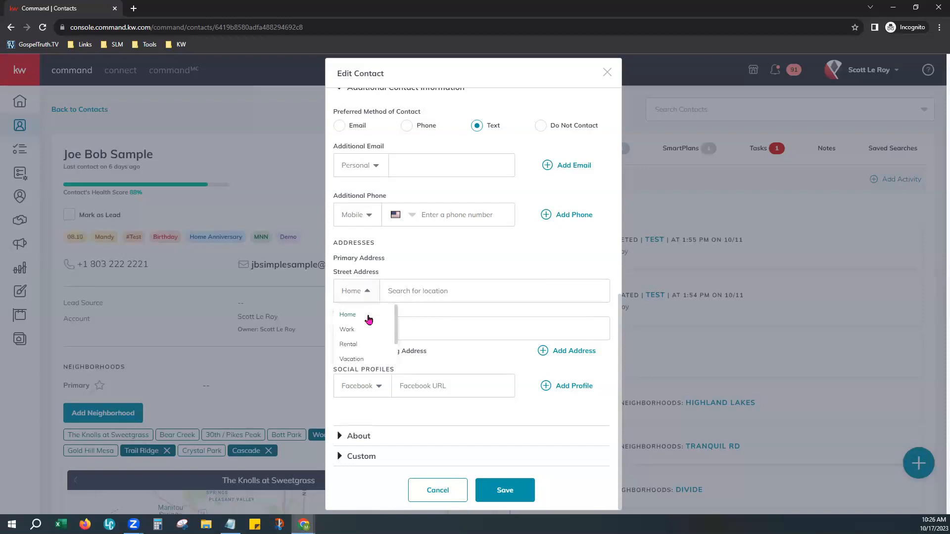
scroll(370, 324, down, 2)
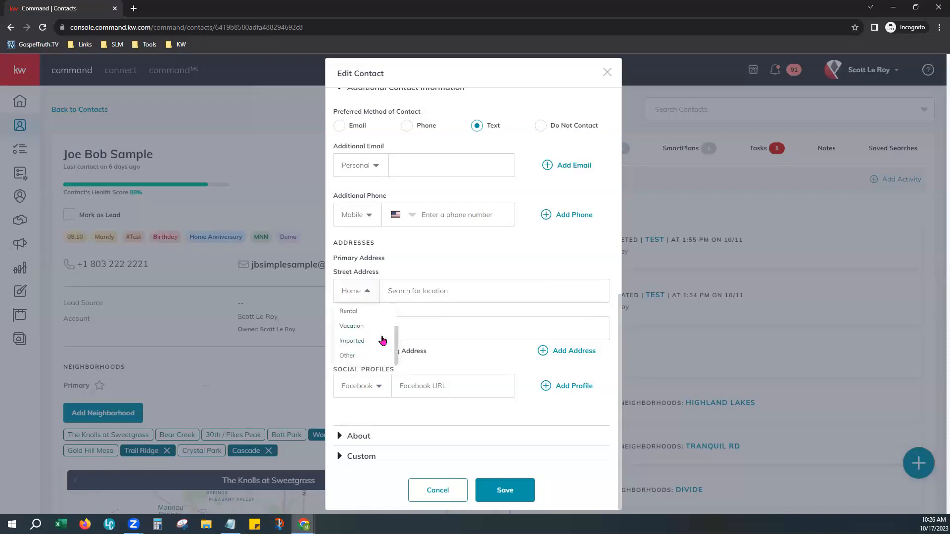
scroll(356, 349, up, 2)
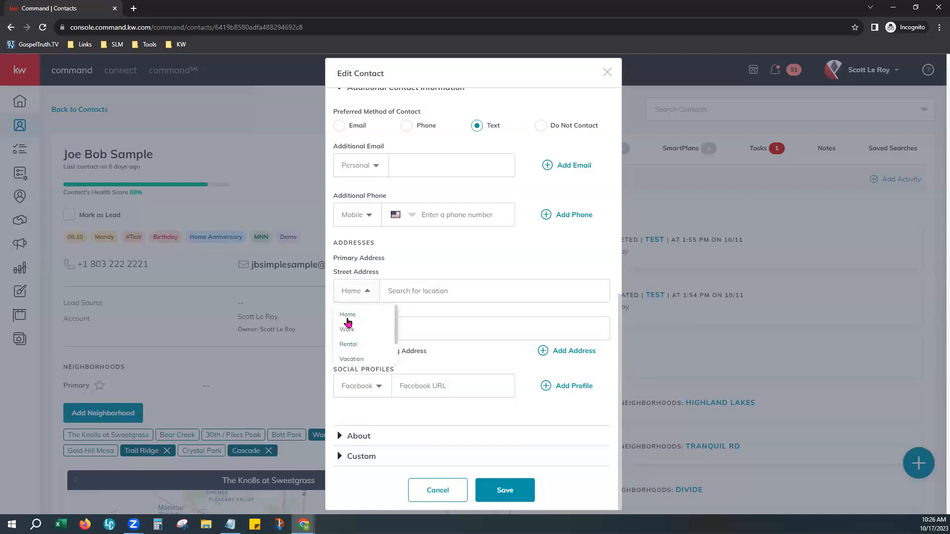
click(348, 330)
click(414, 290)
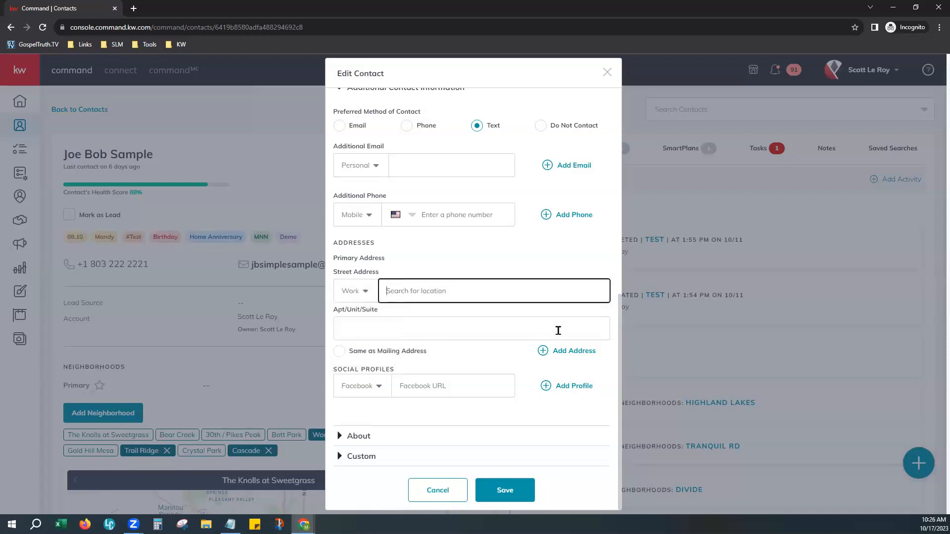
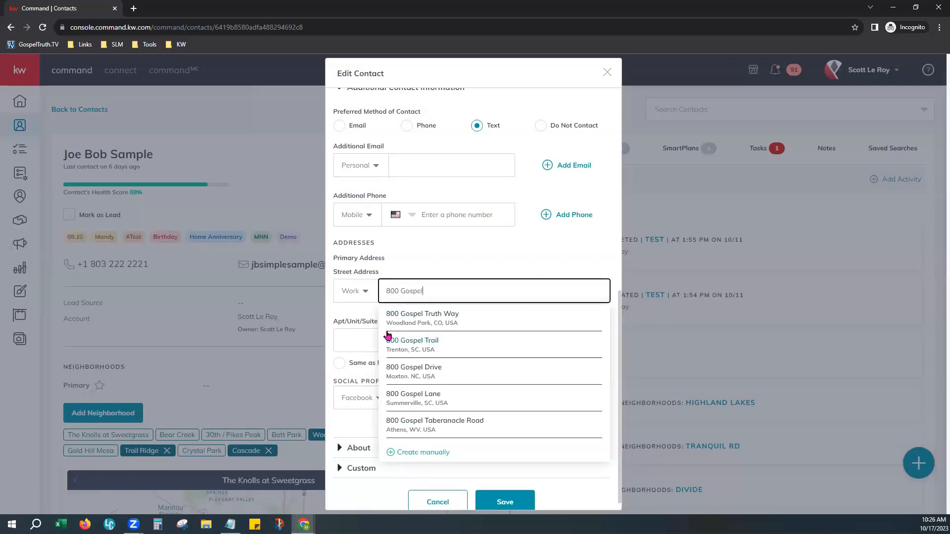
click(424, 316)
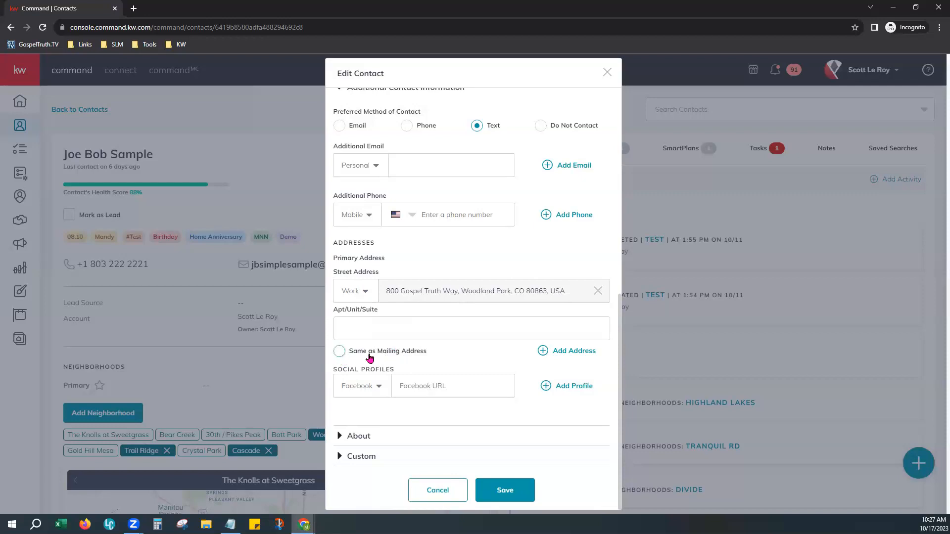
click(340, 352)
Browse the social profile types, keep Facebook, focus its URL field, and expand About
click(385, 390)
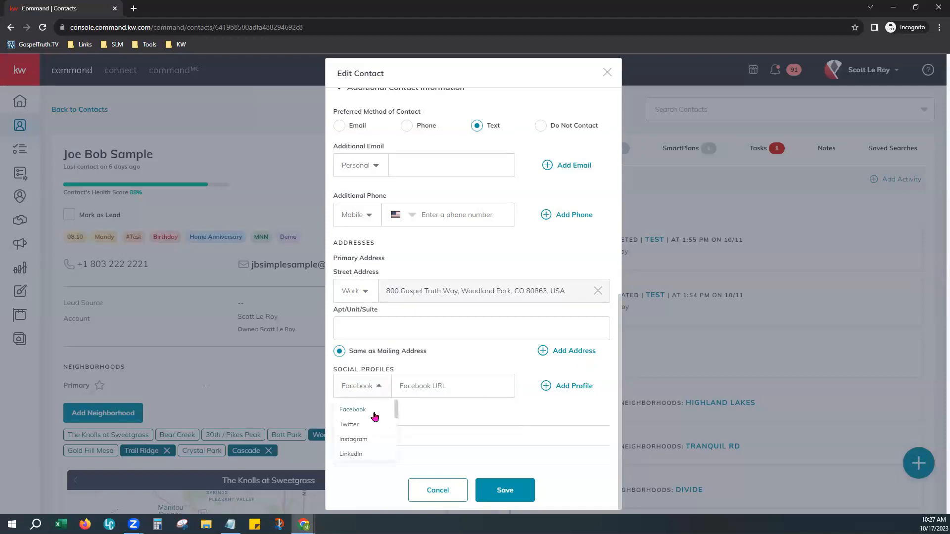
scroll(377, 442, down, 3)
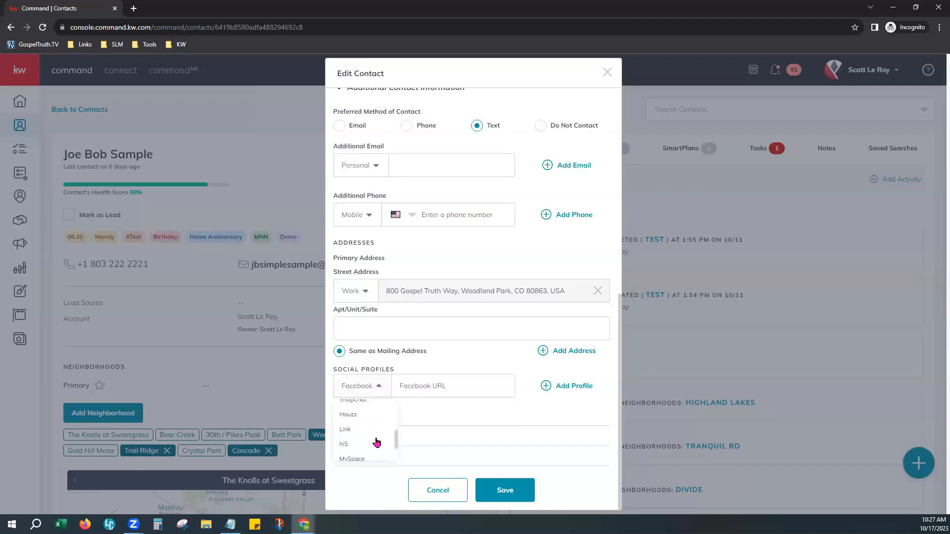
scroll(377, 442, down, 2)
click(433, 428)
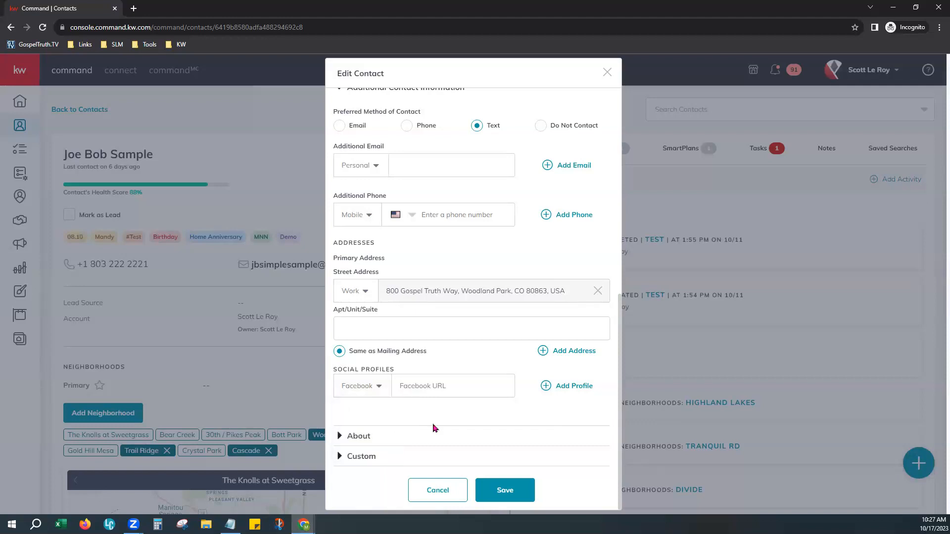
click(428, 391)
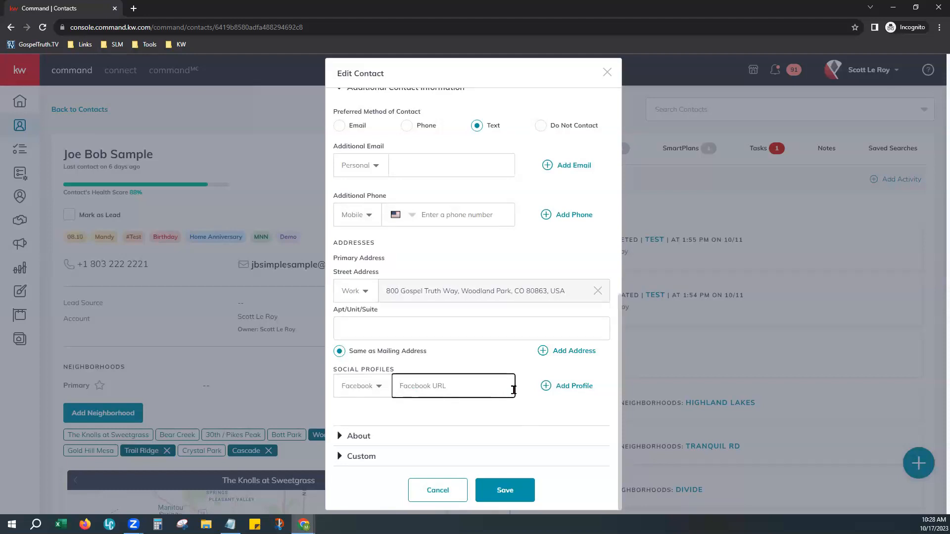
click(358, 437)
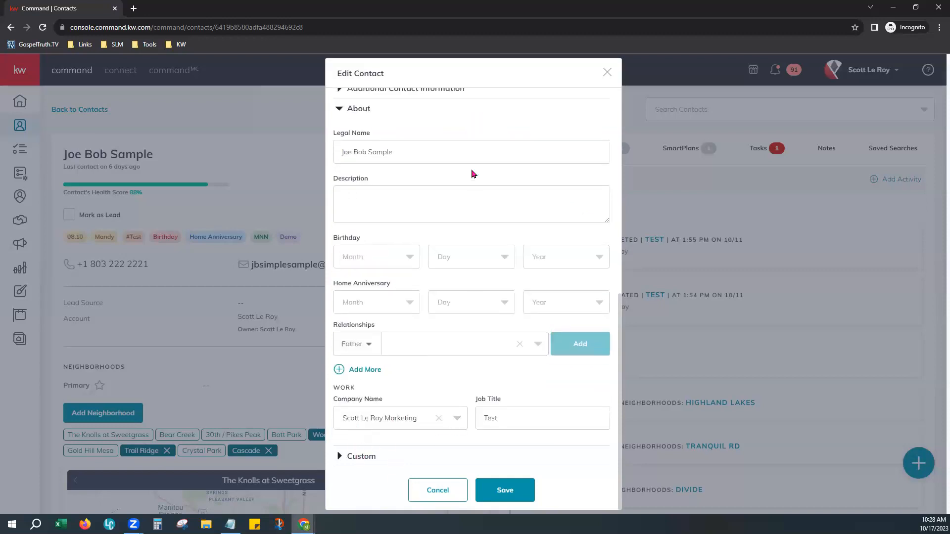
Check Legal Name, empty Description and Job Title 'Test' unchanged, then expand Custom
click(472, 156)
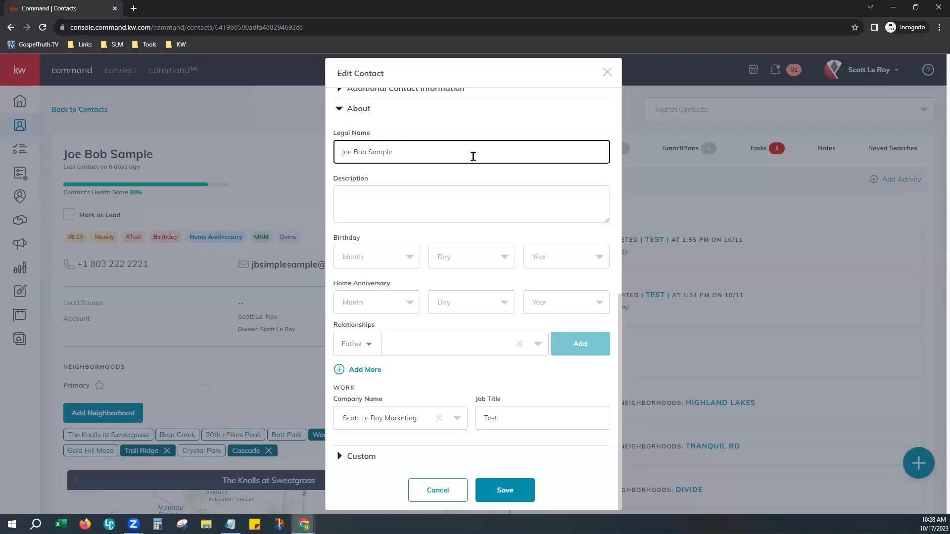
click(395, 205)
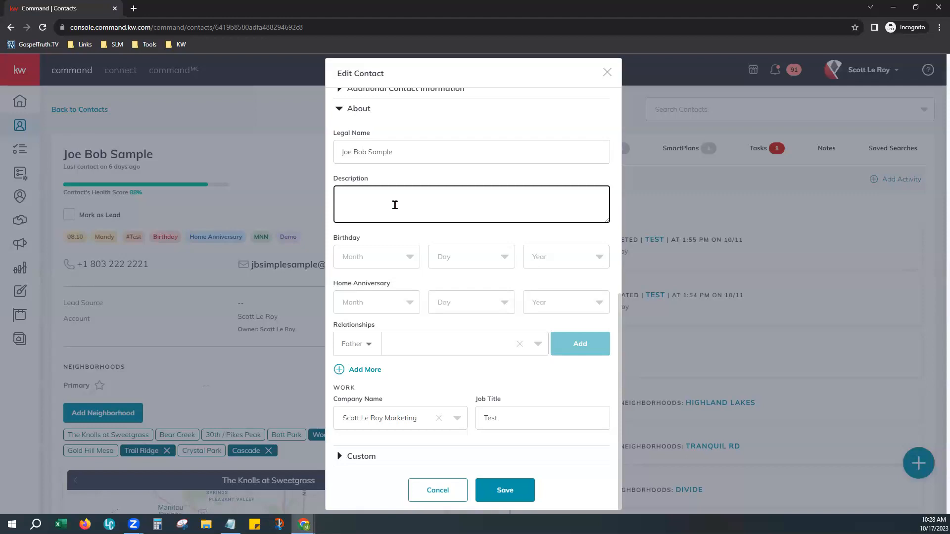
click(464, 286)
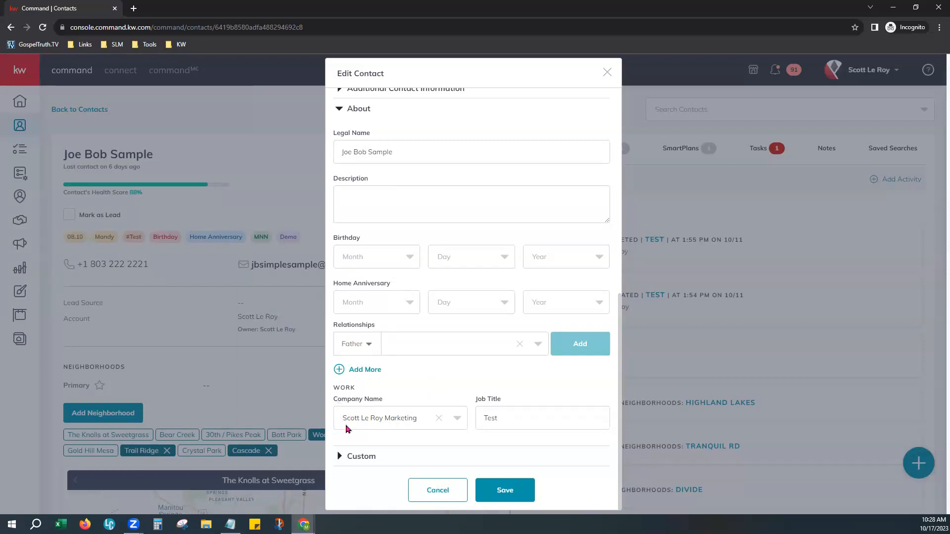
click(527, 424)
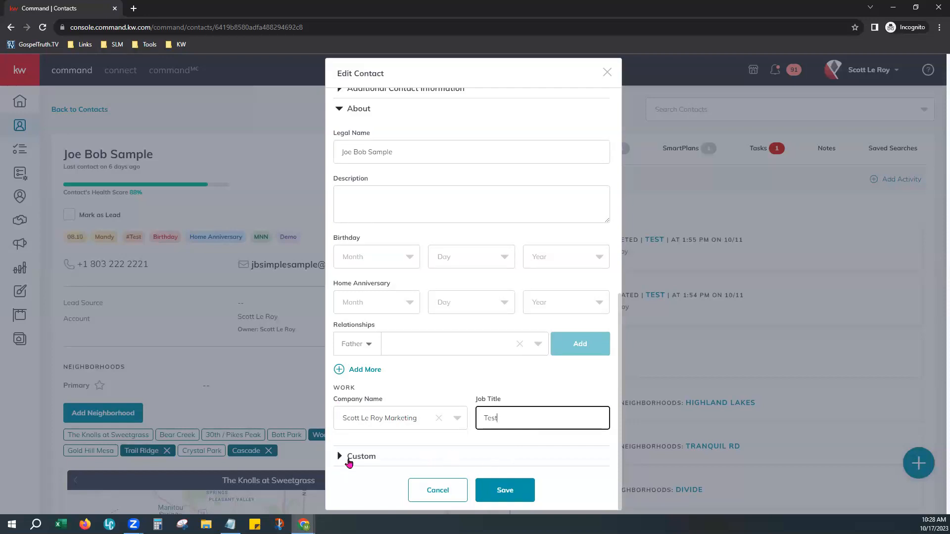
click(367, 457)
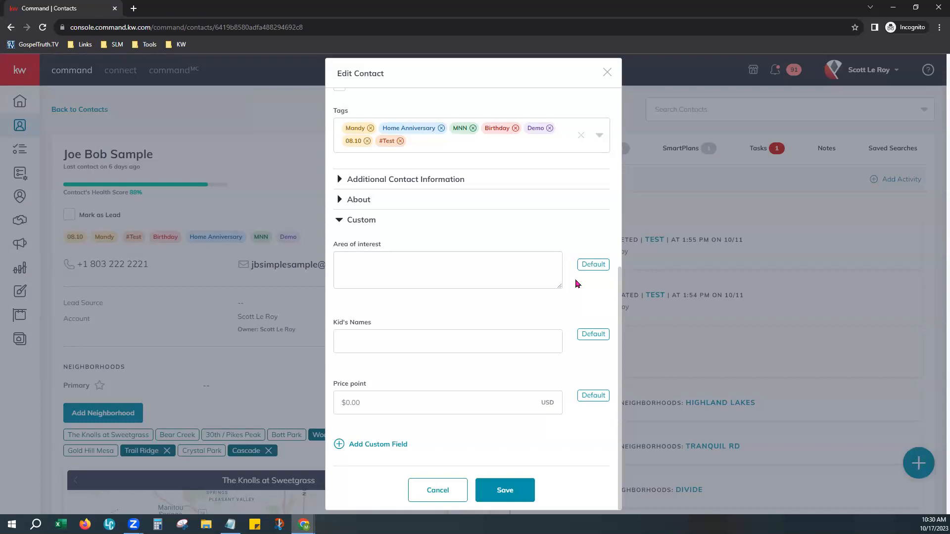
Step through Area of interest, Kid's Names and Price point, leaving Price point at $0.00
click(376, 278)
click(362, 351)
click(379, 405)
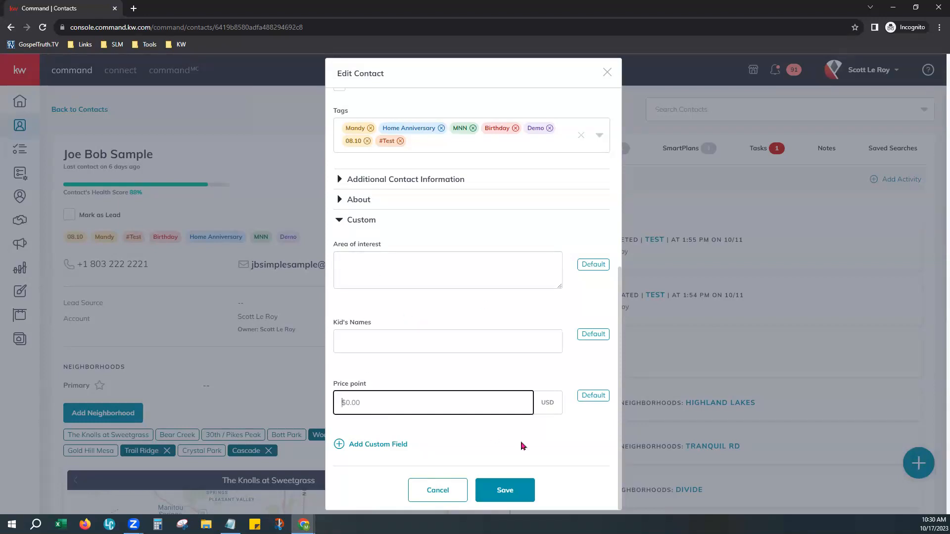
click(554, 455)
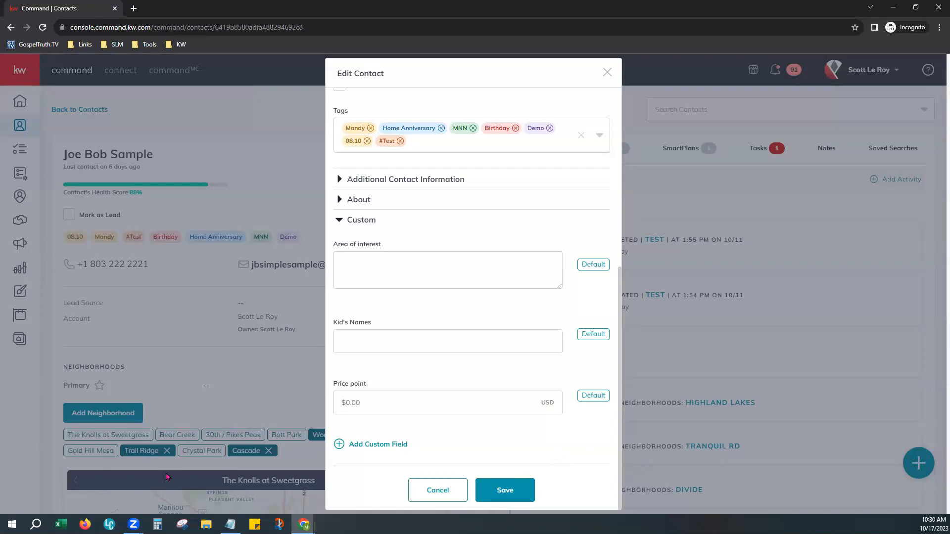
Add a new custom field row and choose Fave Pie as its type
click(380, 458)
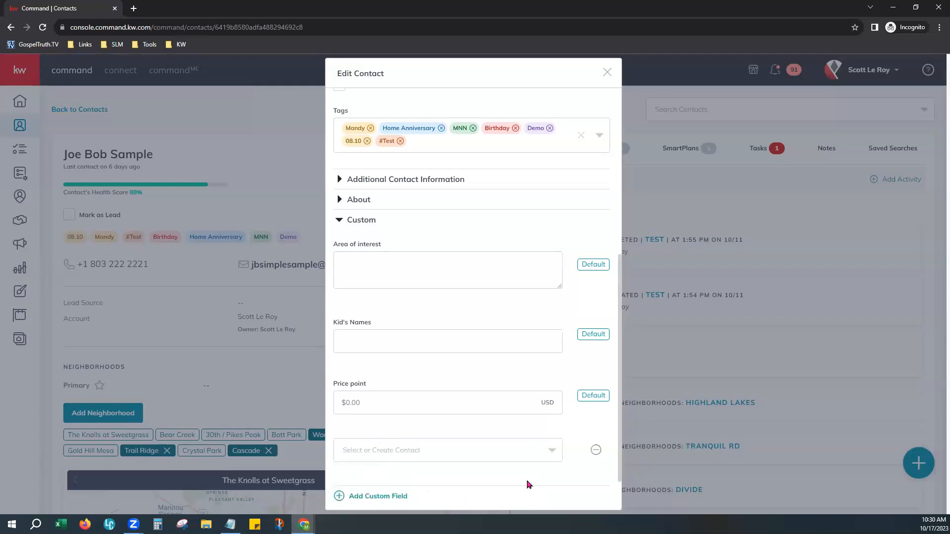
scroll(549, 445, down, 2)
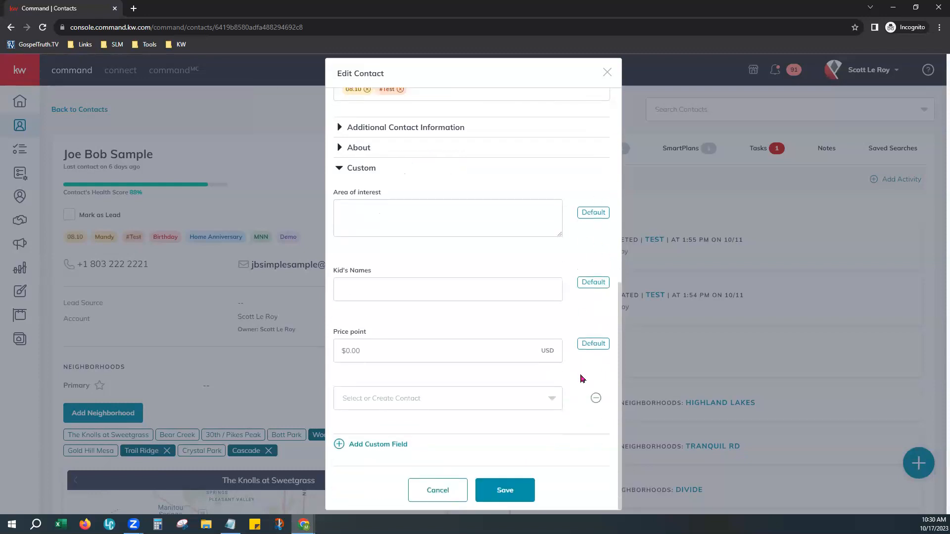
click(551, 399)
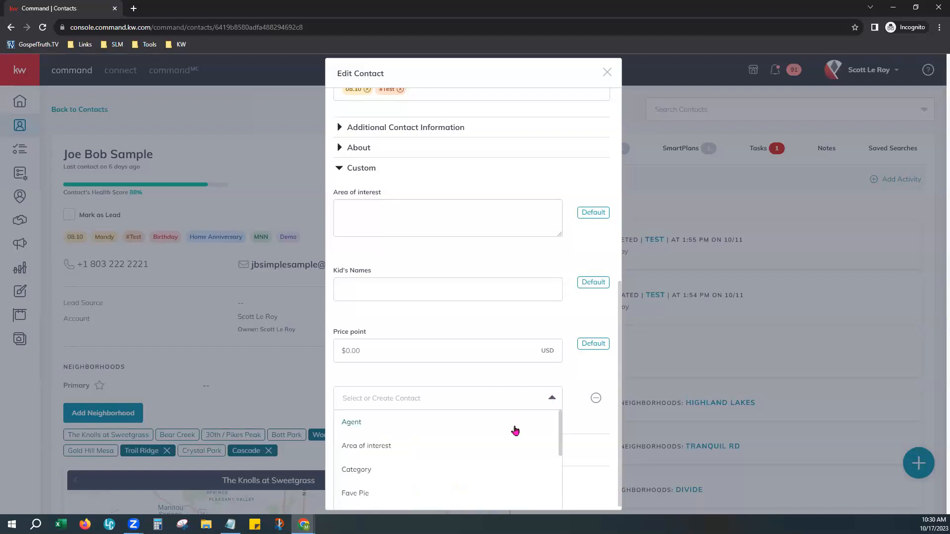
scroll(571, 428, down, 1)
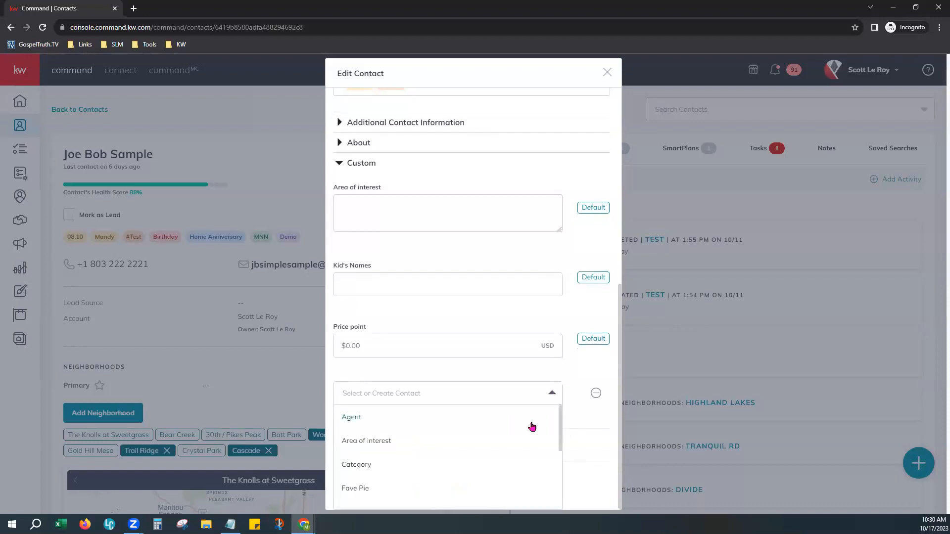
scroll(418, 441, down, 1)
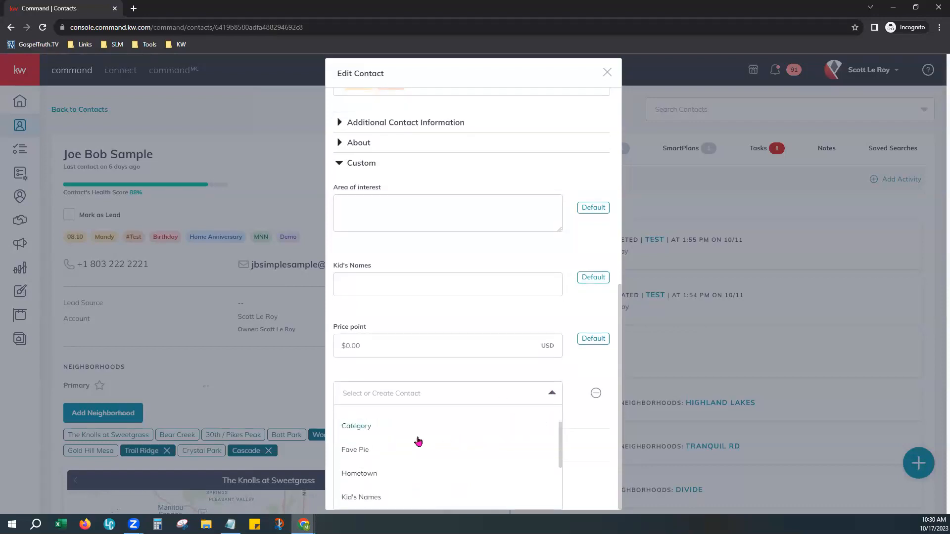
scroll(418, 441, down, 2)
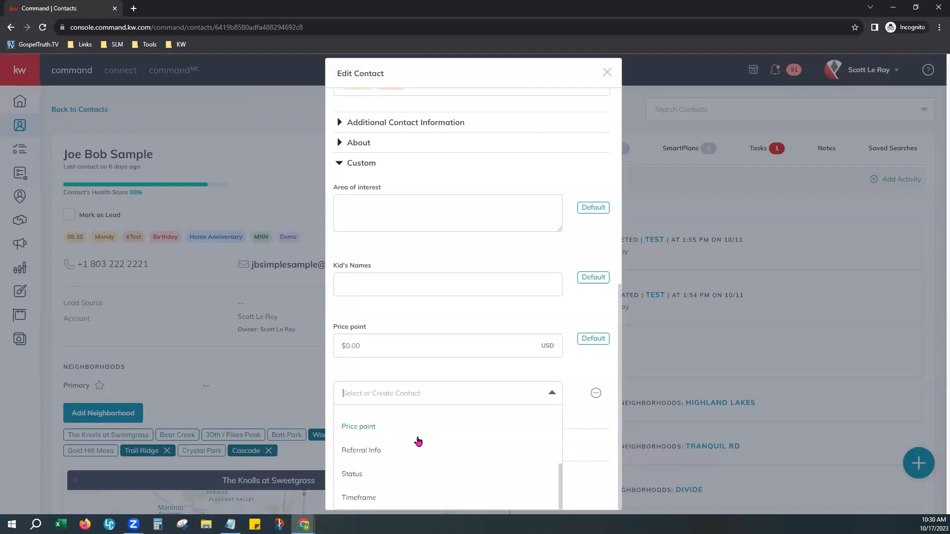
scroll(397, 465, up, 3)
scroll(399, 465, up, 1)
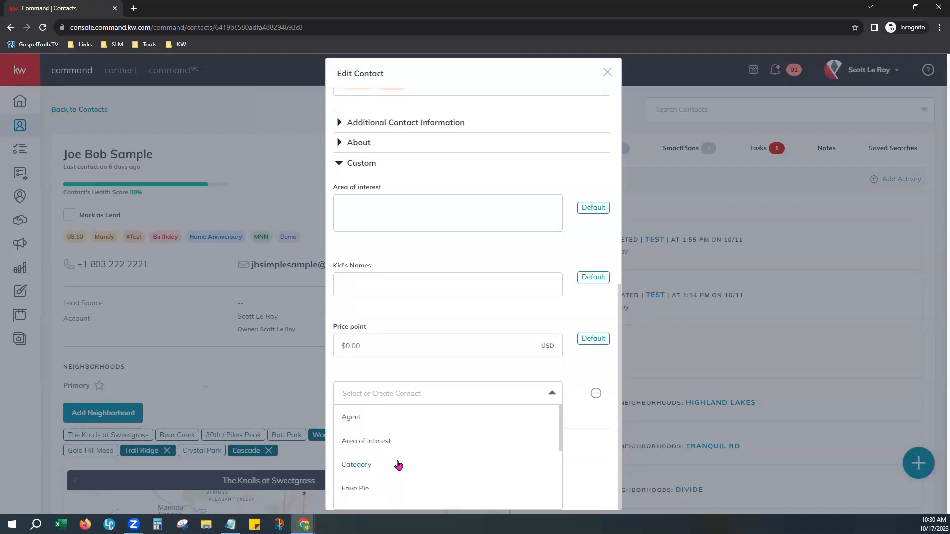
scroll(390, 455, down, 1)
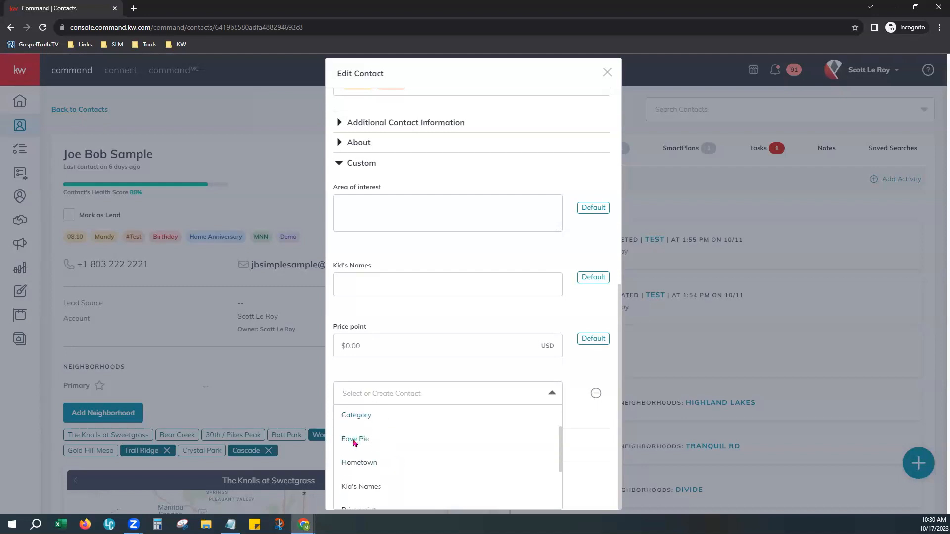
click(351, 440)
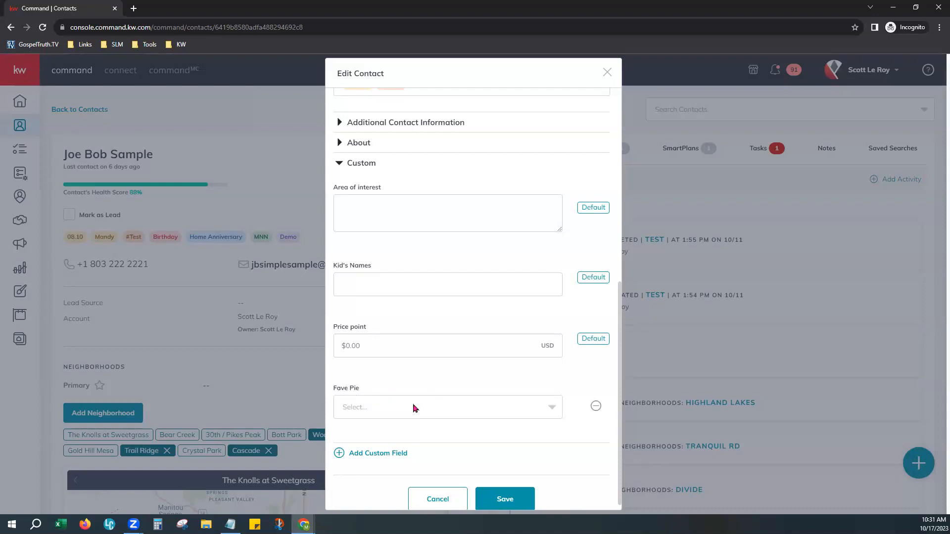
Set the Fave Pie value to Pecan
click(491, 409)
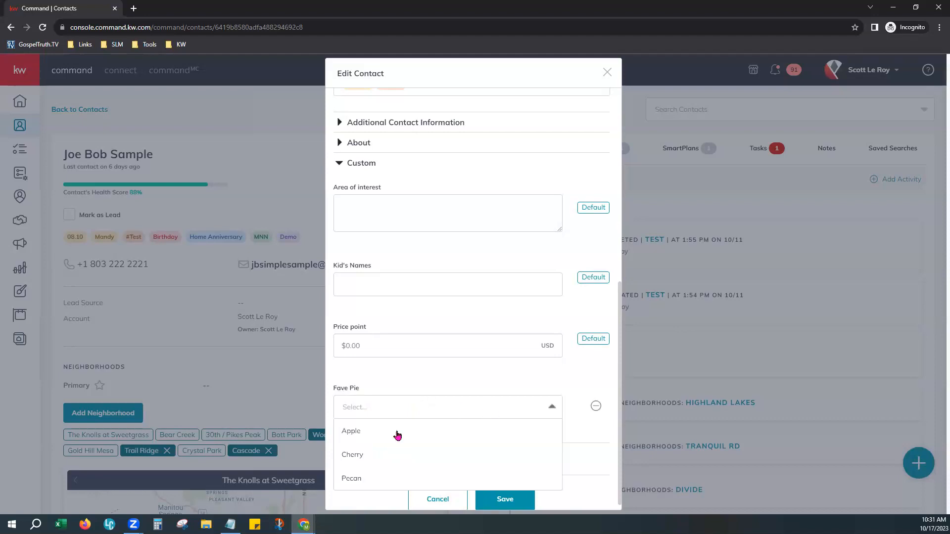
click(350, 480)
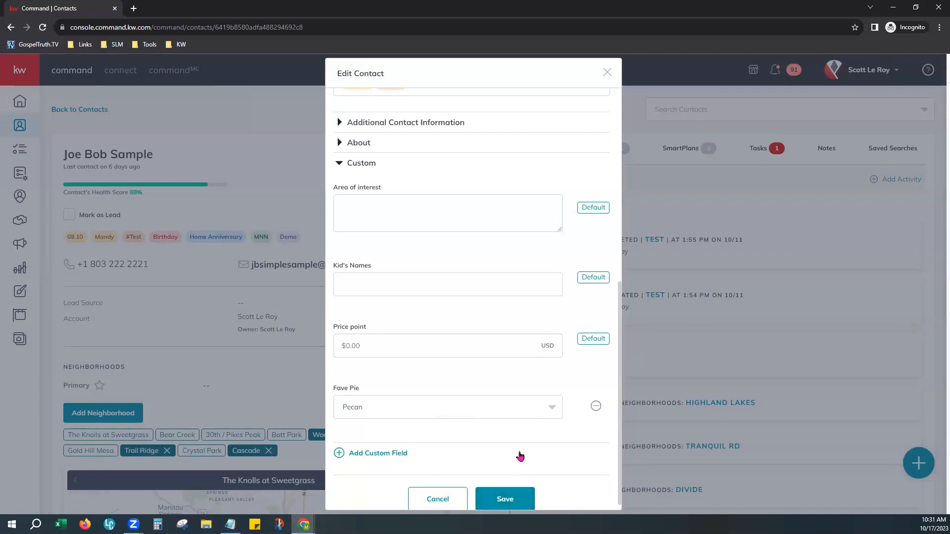
scroll(517, 445, down, 1)
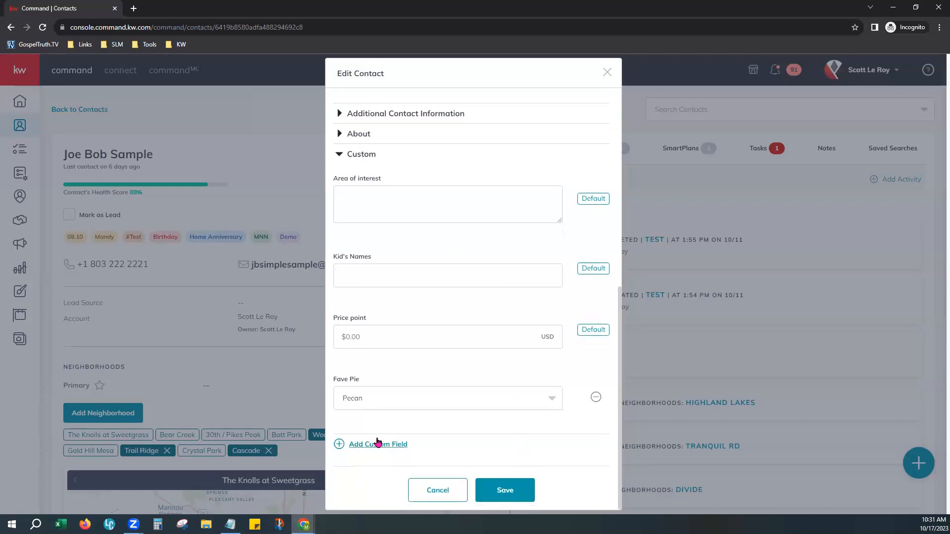
Save the contact edits, dismiss the rating survey, reload the page, and toggle Mark as Lead
click(516, 491)
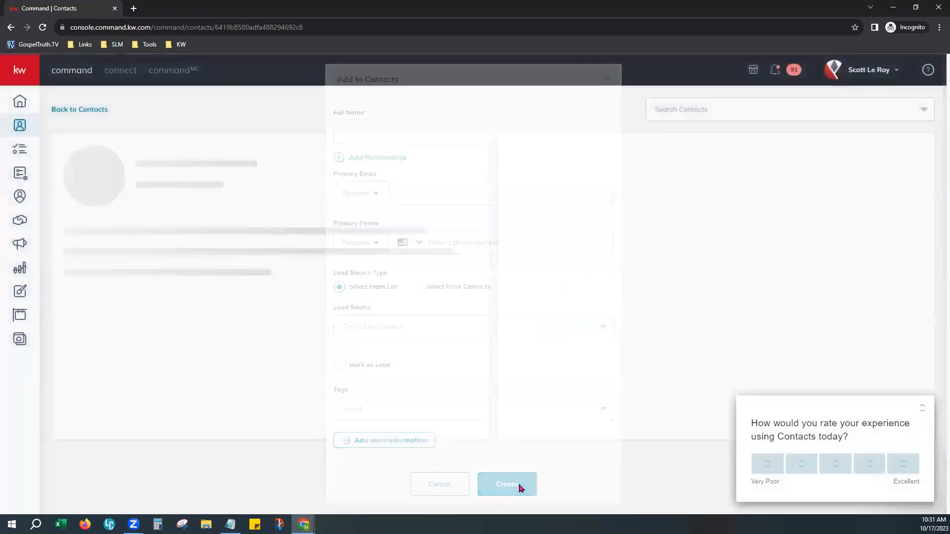
click(923, 409)
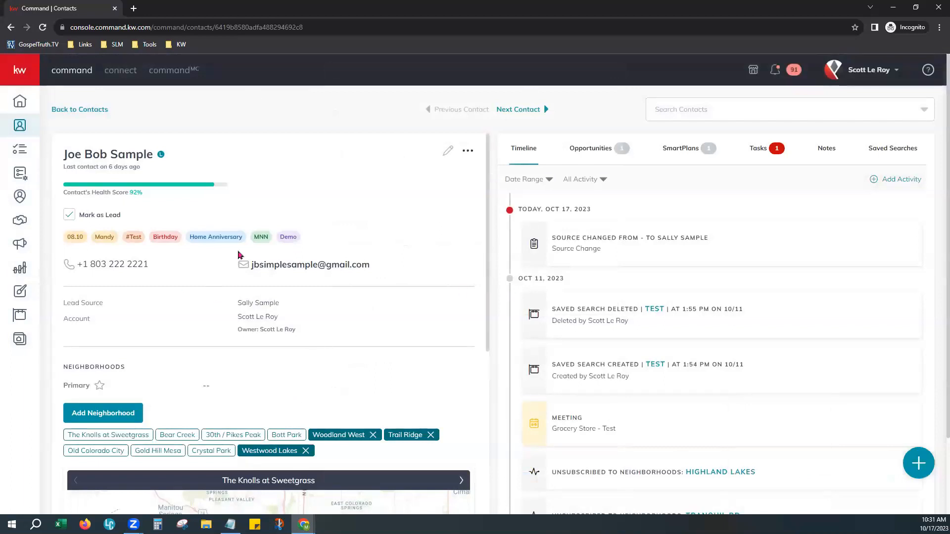
mouse_move(158, 159)
click(43, 28)
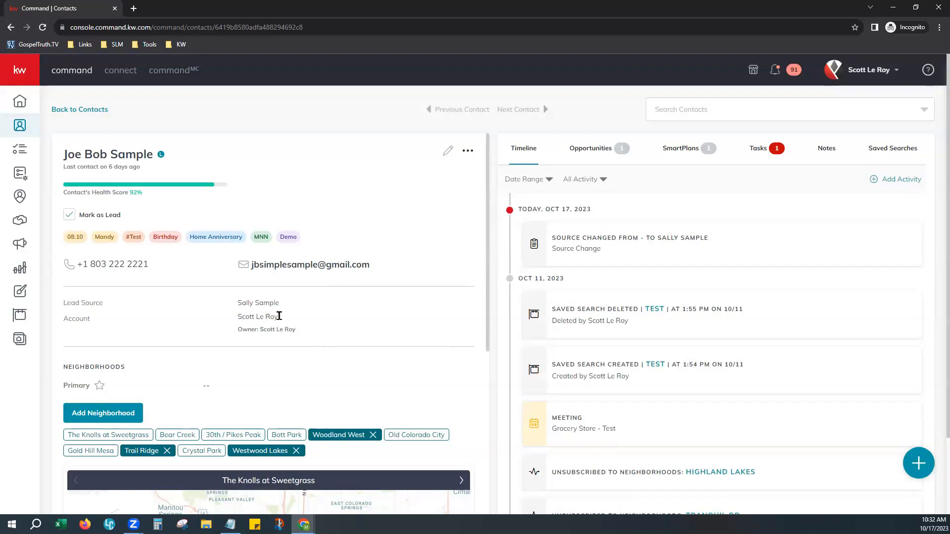
mouse_move(159, 157)
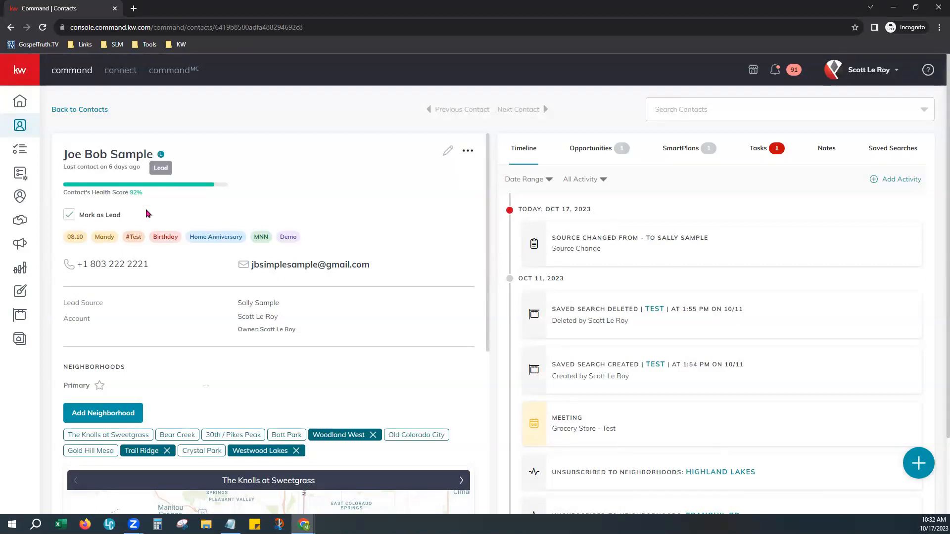
click(70, 215)
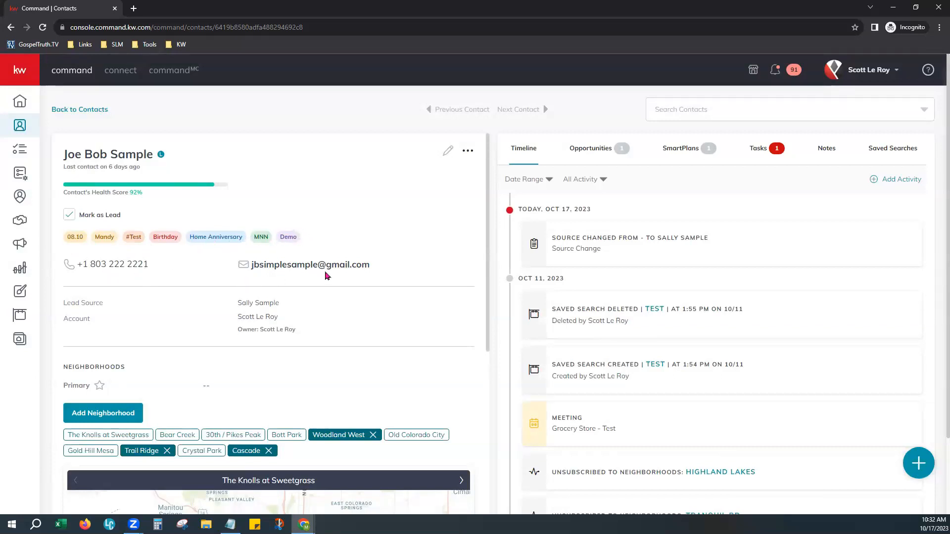
scroll(325, 275, down, 1)
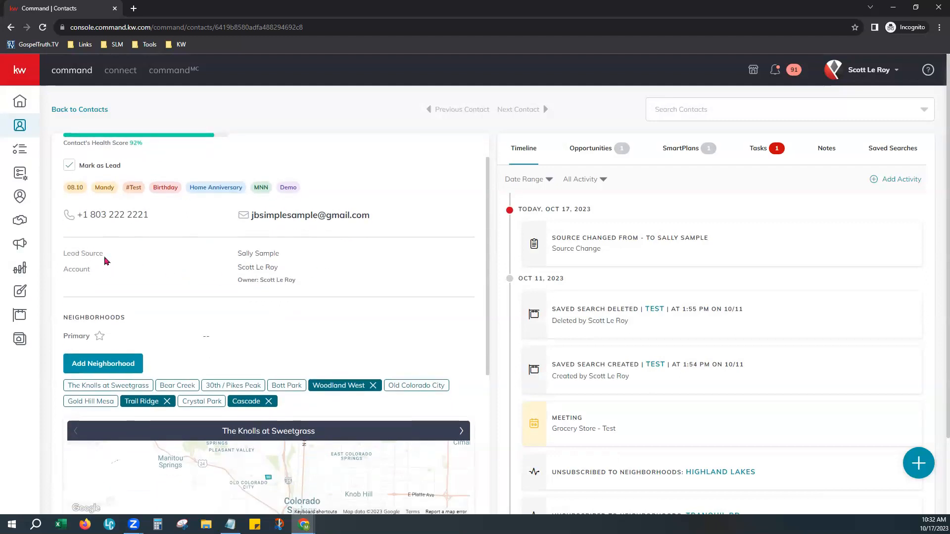
drag(241, 253, 288, 262)
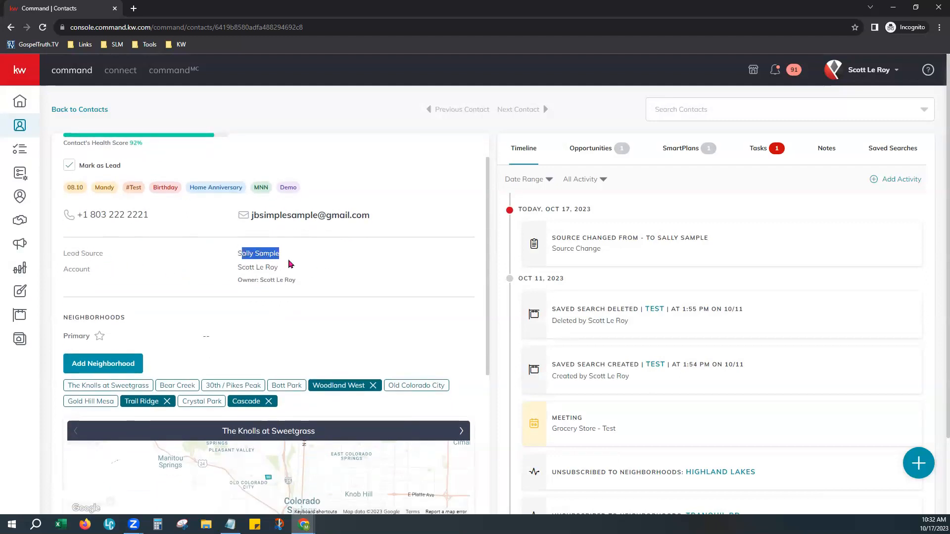
click(315, 270)
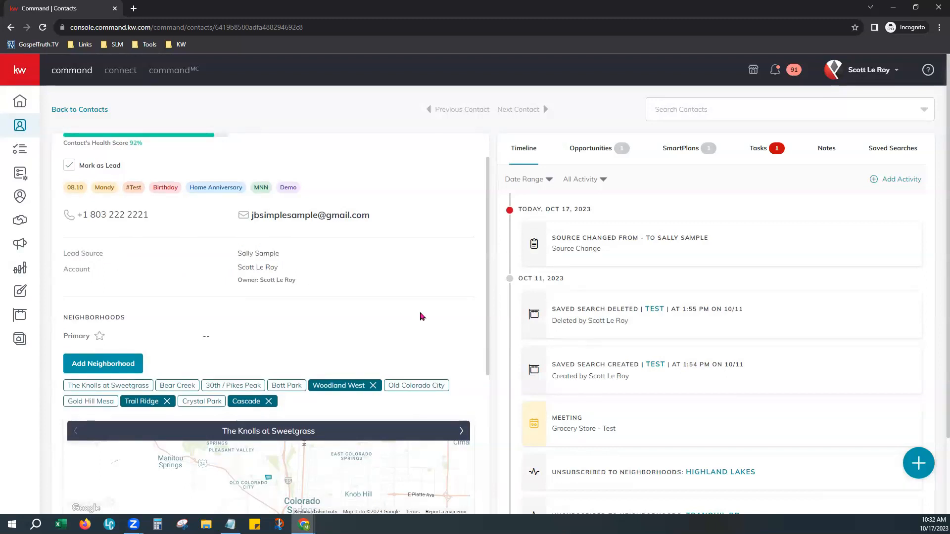
scroll(421, 316, down, 3)
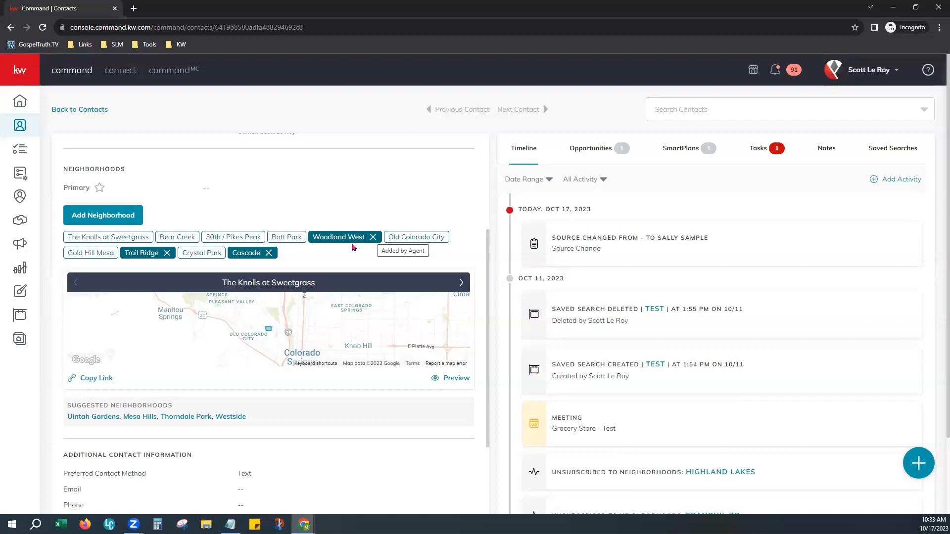
Open the select-neighborhood-from-map picker and centre the map on Gospel Truth
click(120, 218)
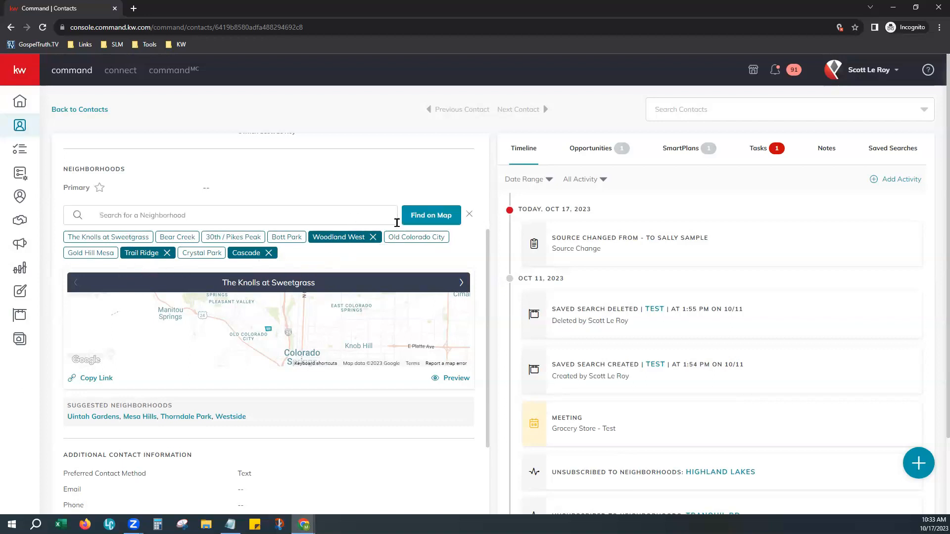
click(424, 220)
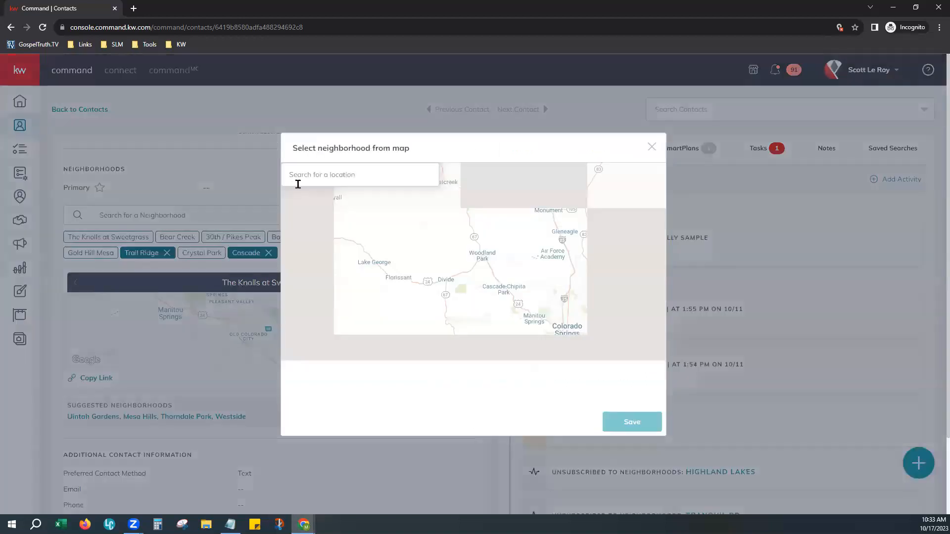
click(300, 173)
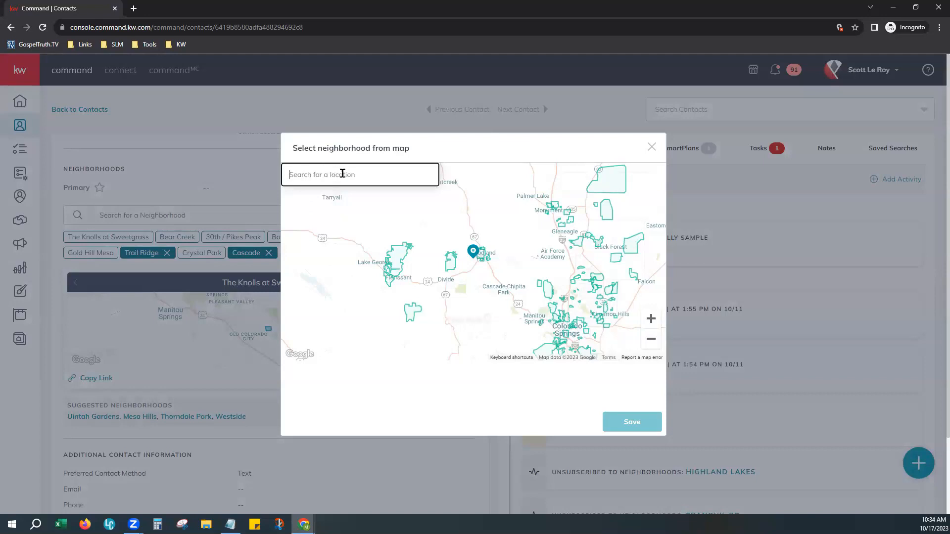
text(Gospel Truth)
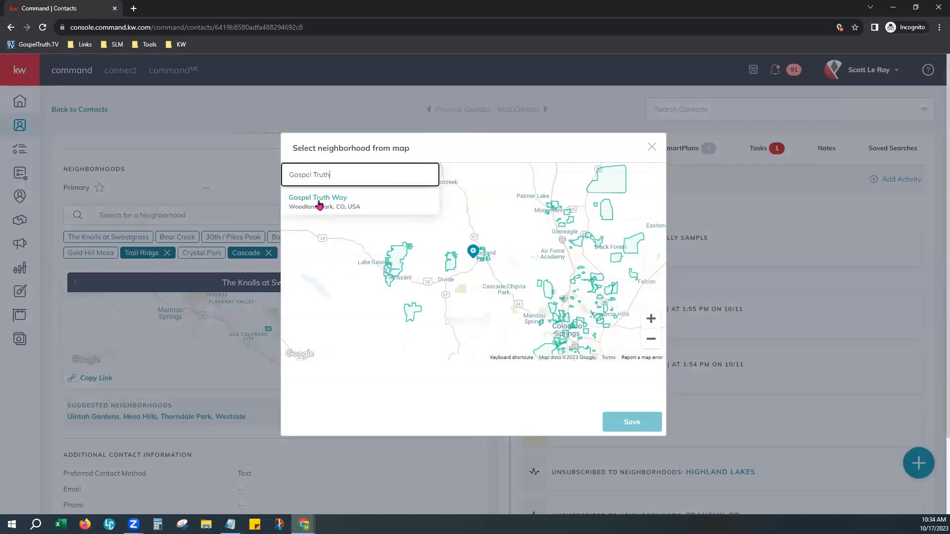
click(319, 204)
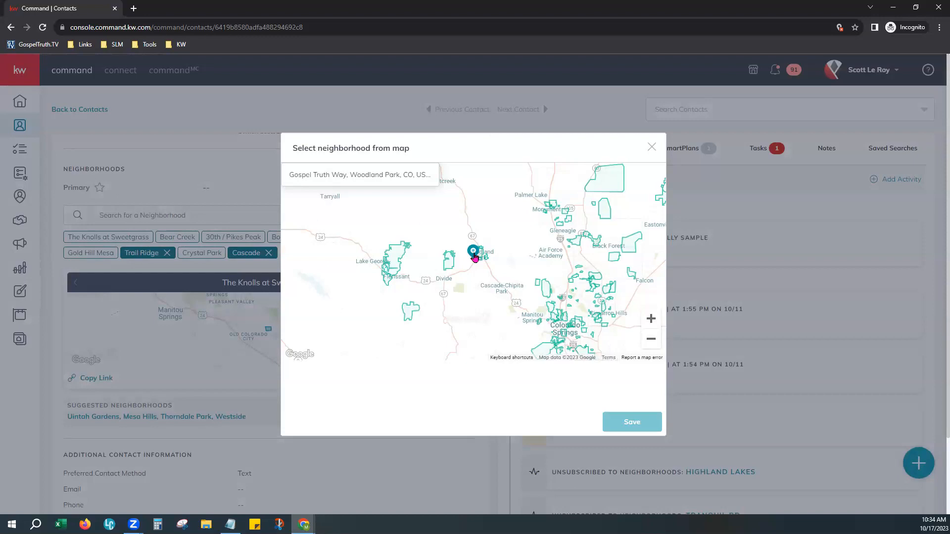
scroll(474, 255, up, 4)
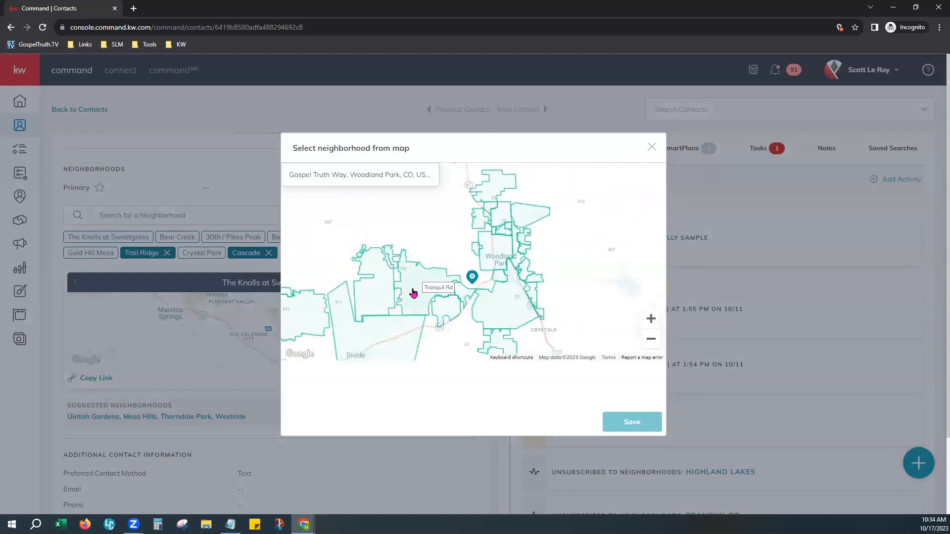
scroll(515, 319, up, 1)
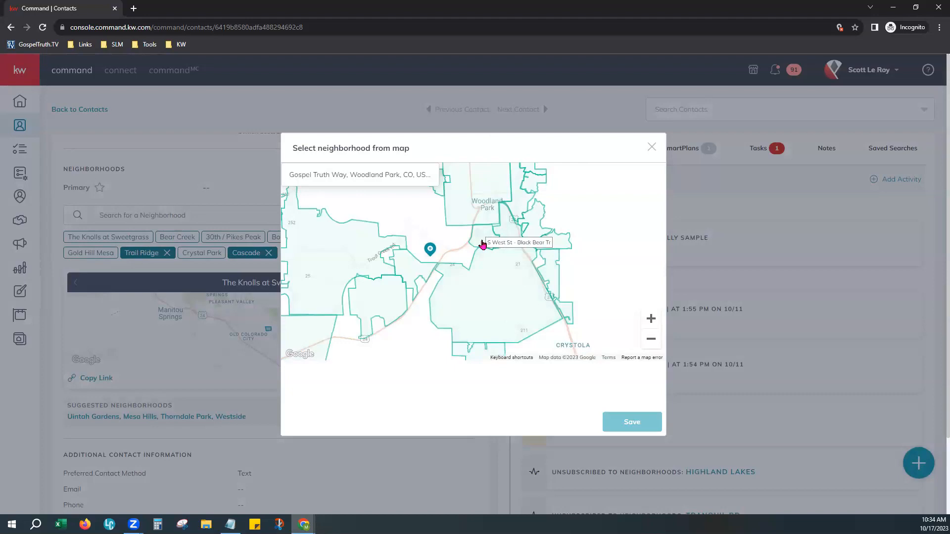
Select Woodland Park, Trail Ridge, Kings Crown and Sunny Glen, drop Tranquil Rd, and save
click(487, 203)
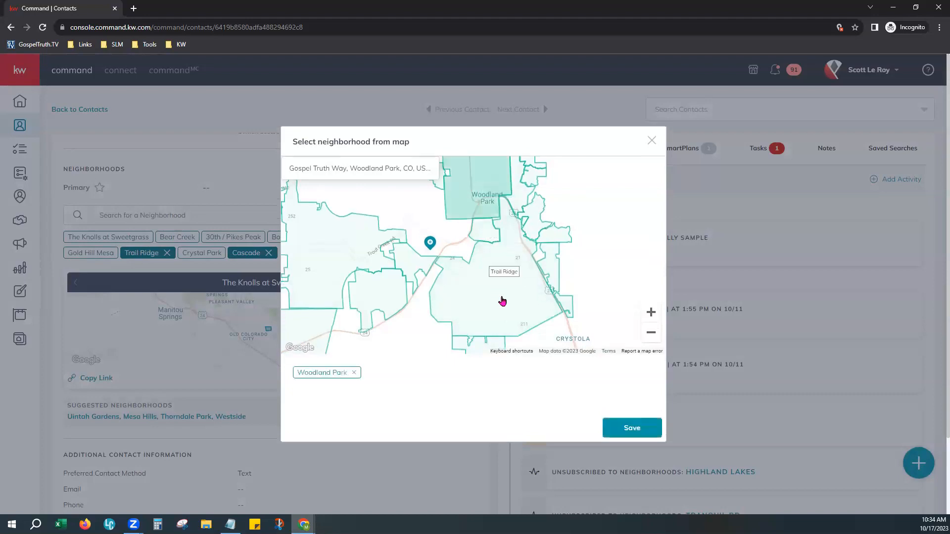
click(502, 301)
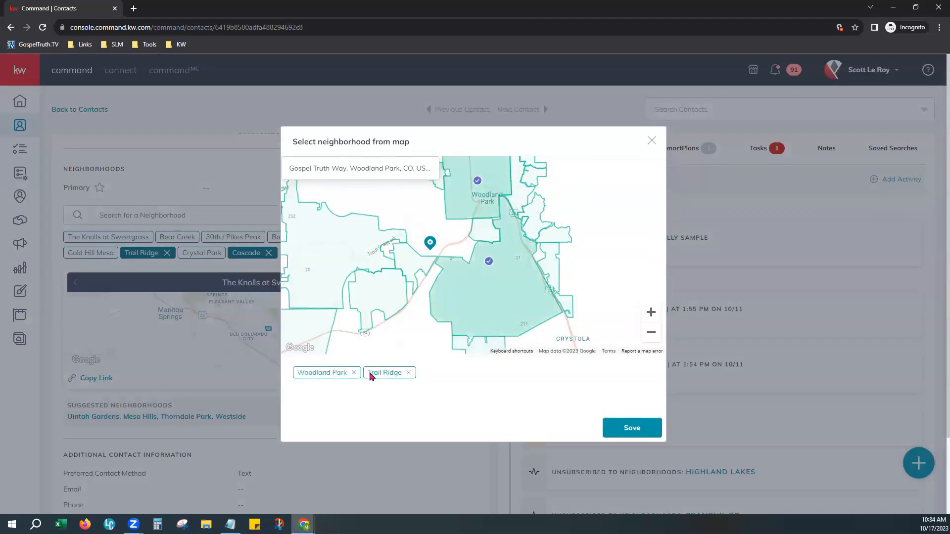
click(348, 275)
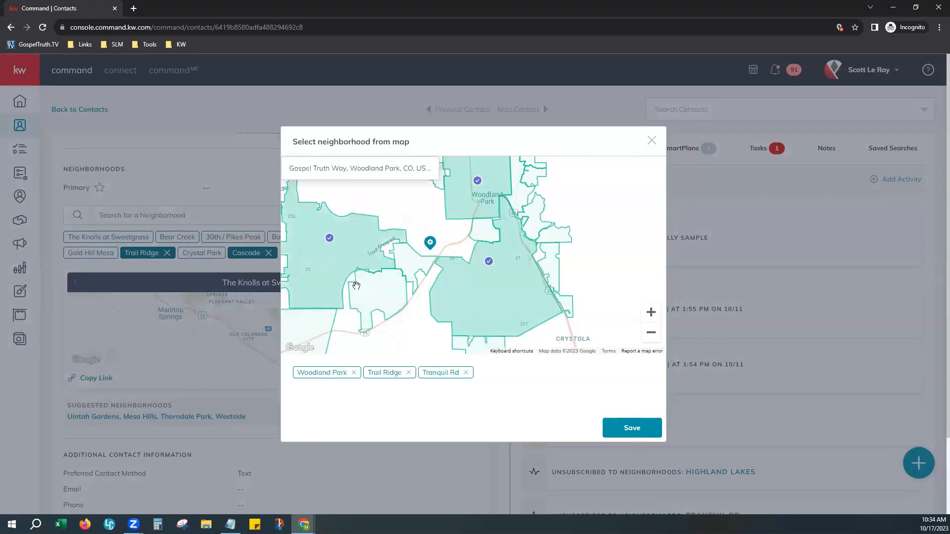
click(548, 235)
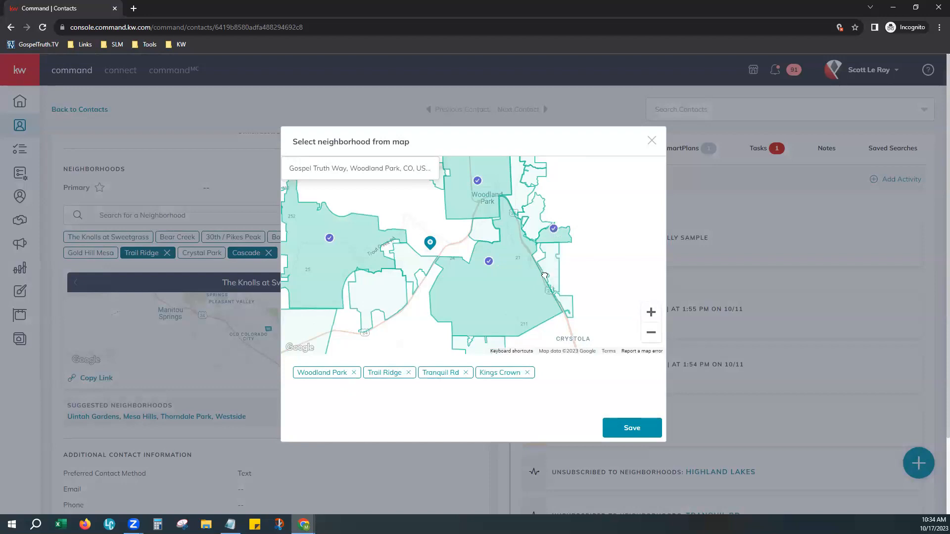
click(550, 260)
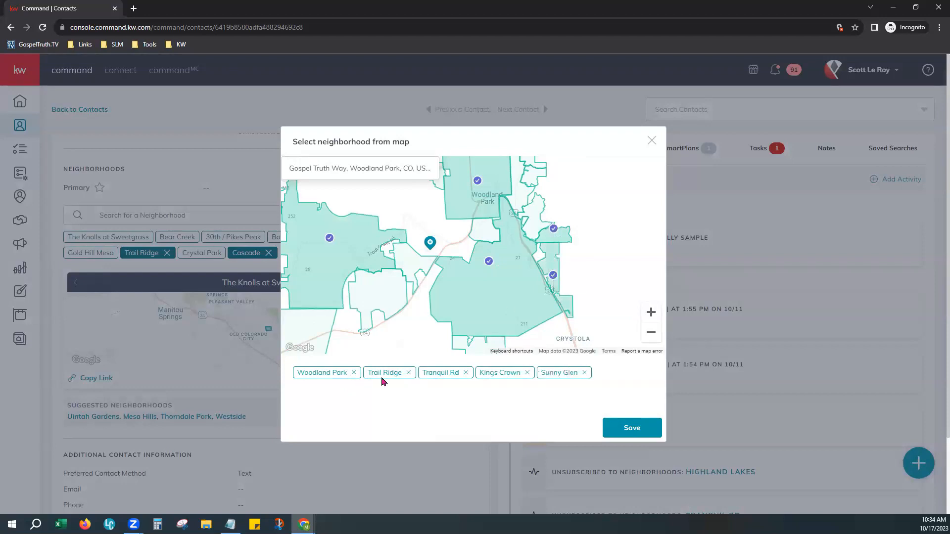
click(466, 373)
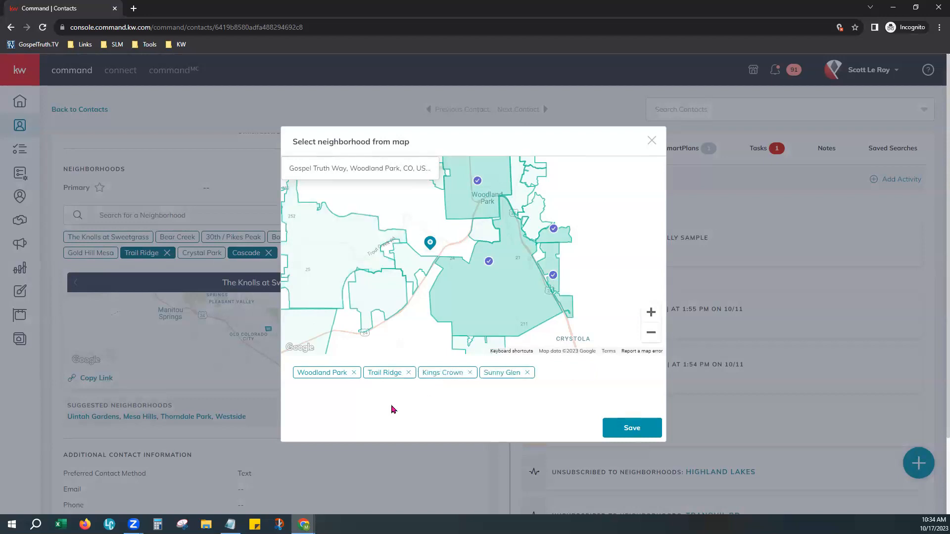
click(622, 428)
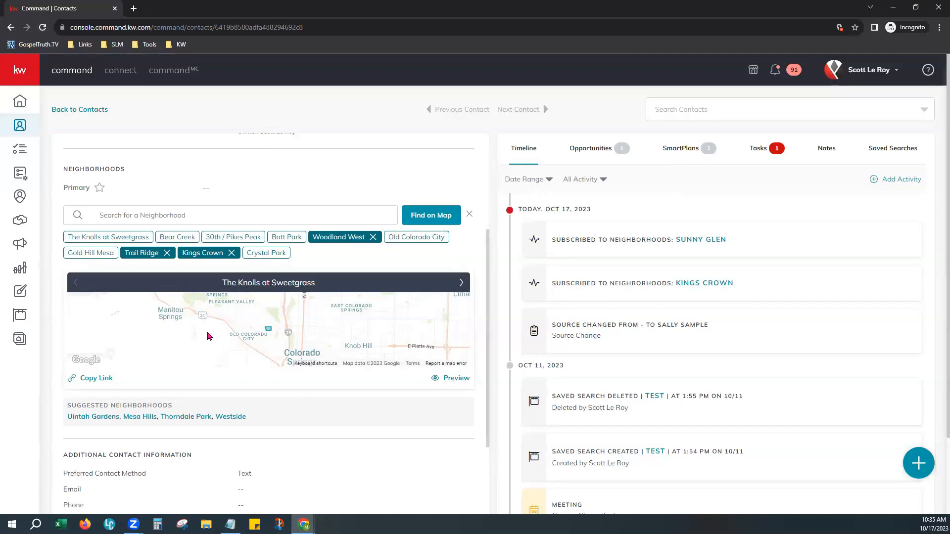
Copy The Knolls at Sweetgrass link and open its public preview page
click(97, 379)
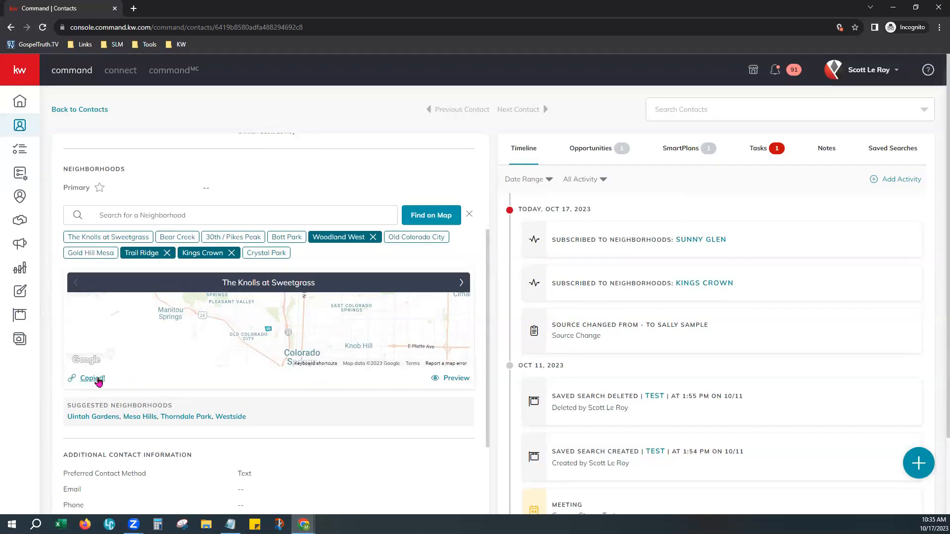
click(458, 378)
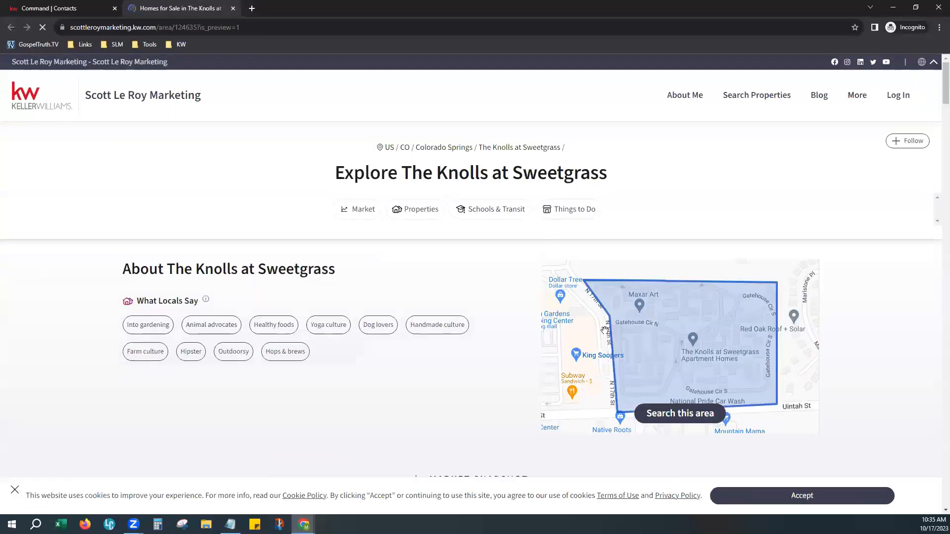
Accept the preview page's cookie notice and go back to the Command contact record
click(767, 492)
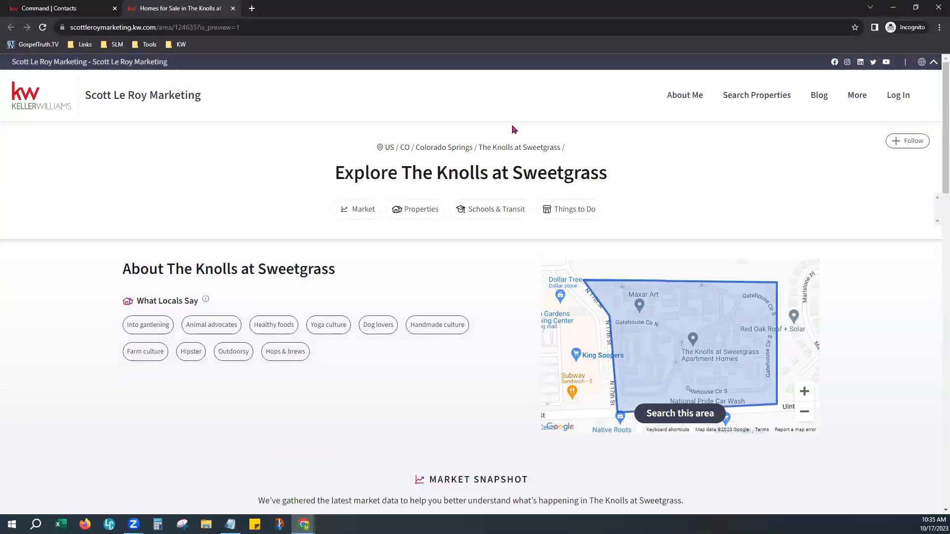
drag(433, 177, 612, 189)
click(617, 219)
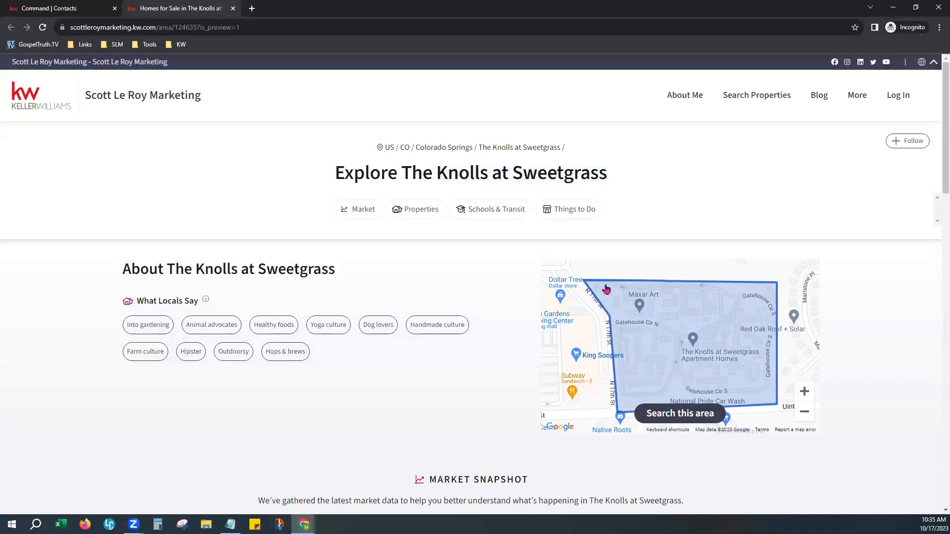
click(95, 10)
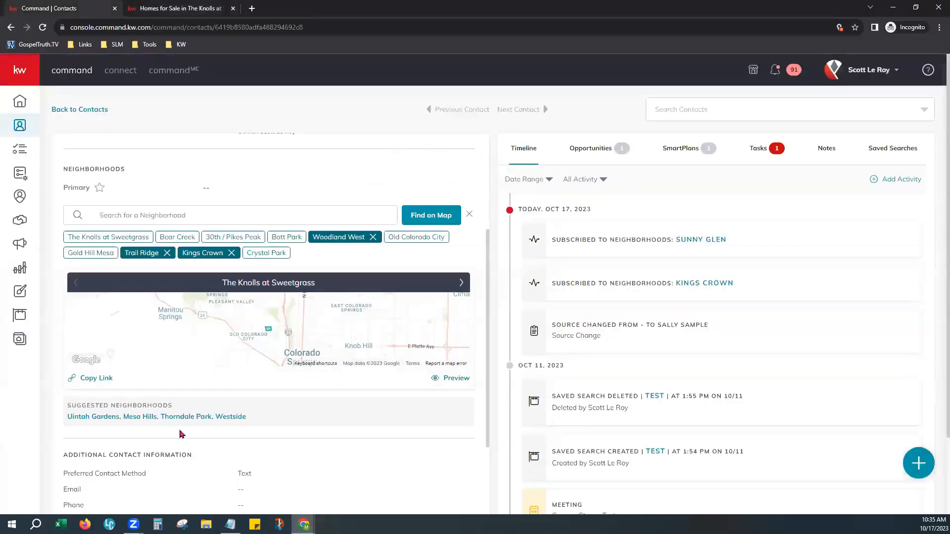
Move the neighborhood carousel past Bear Creek, 30th / Pikes Peak, Bott Park and Woodland West, then copy Old Colorado City's link
click(462, 284)
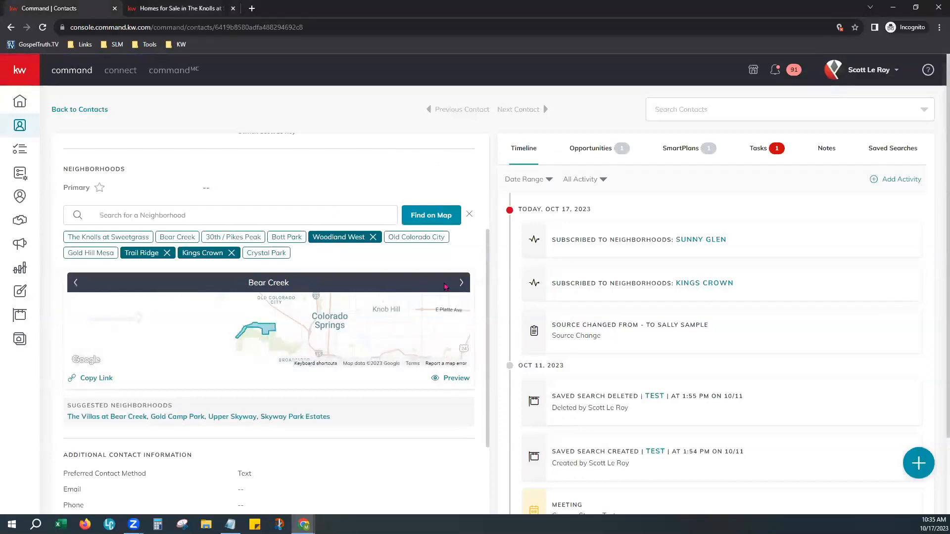
click(460, 284)
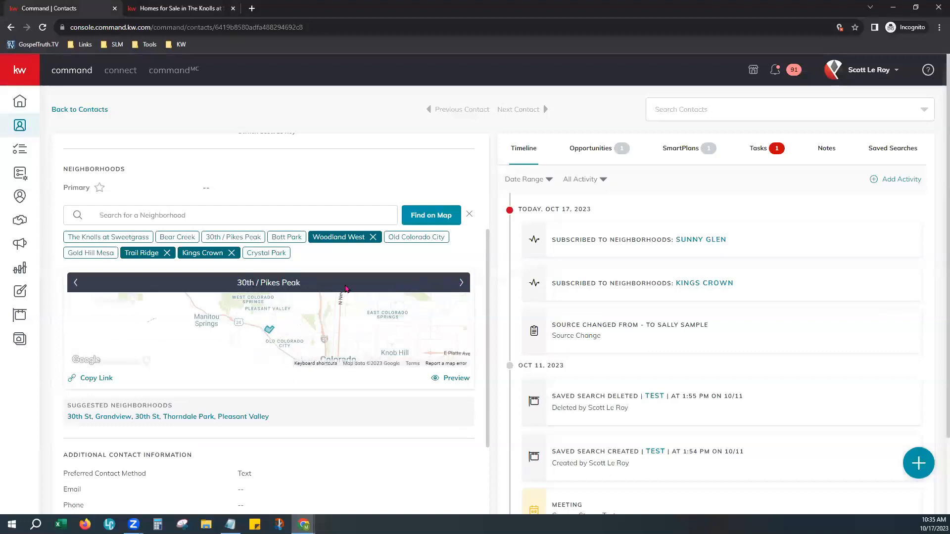
click(459, 285)
click(459, 284)
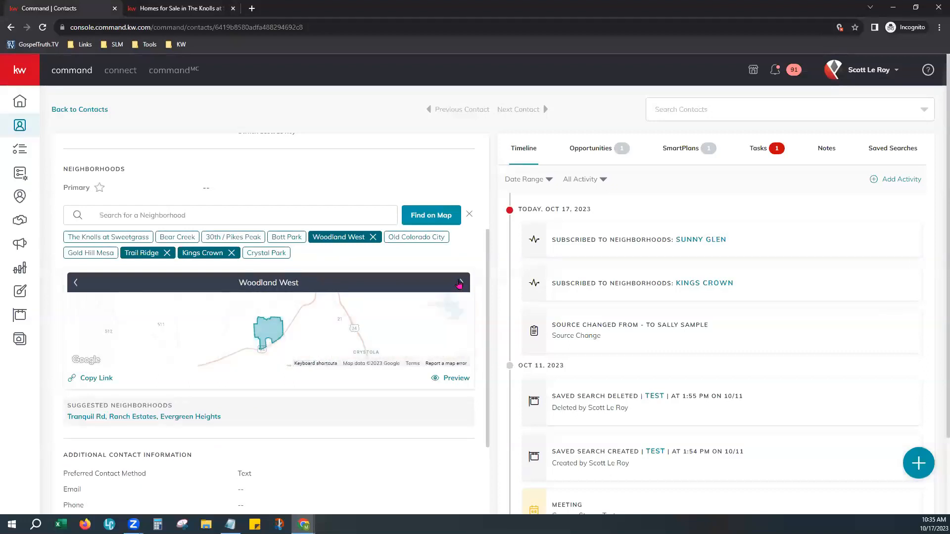
click(459, 284)
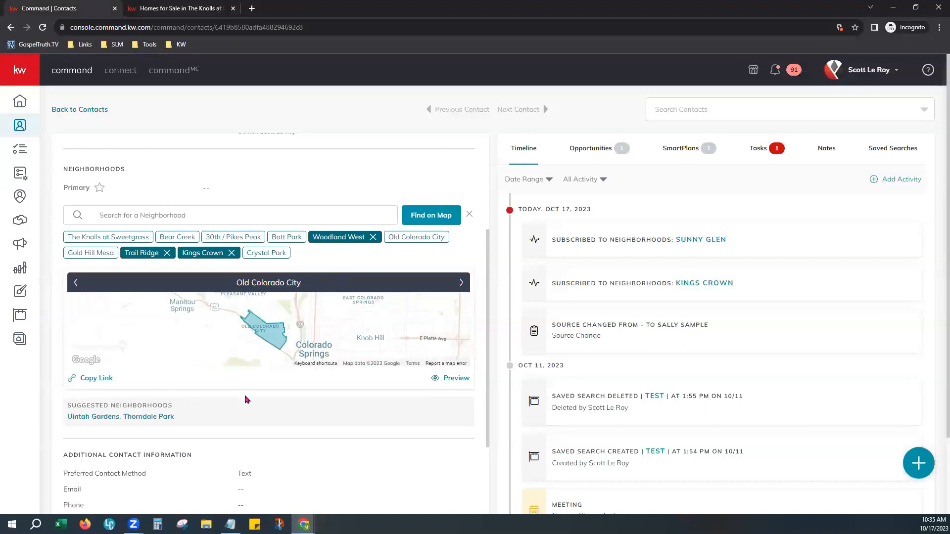
click(88, 379)
scroll(275, 435, down, 5)
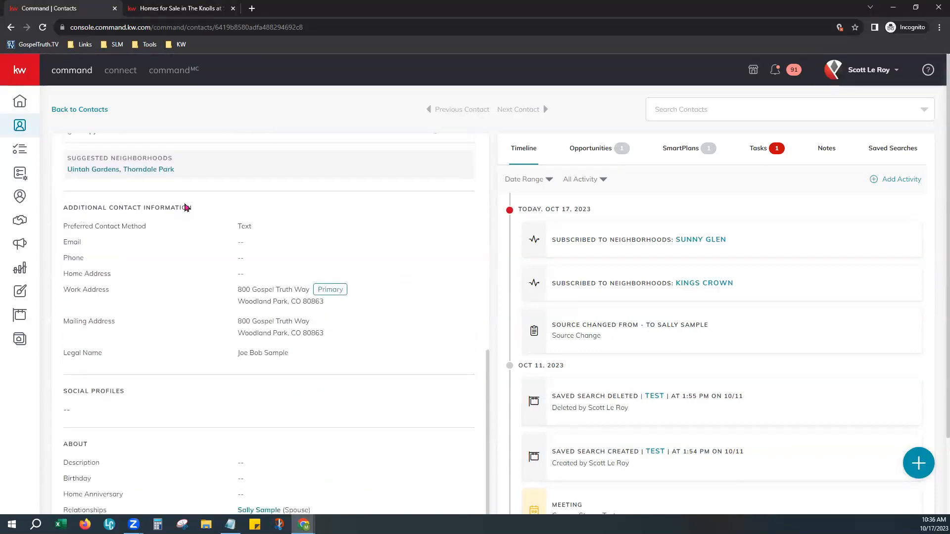
scroll(184, 207, down, 1)
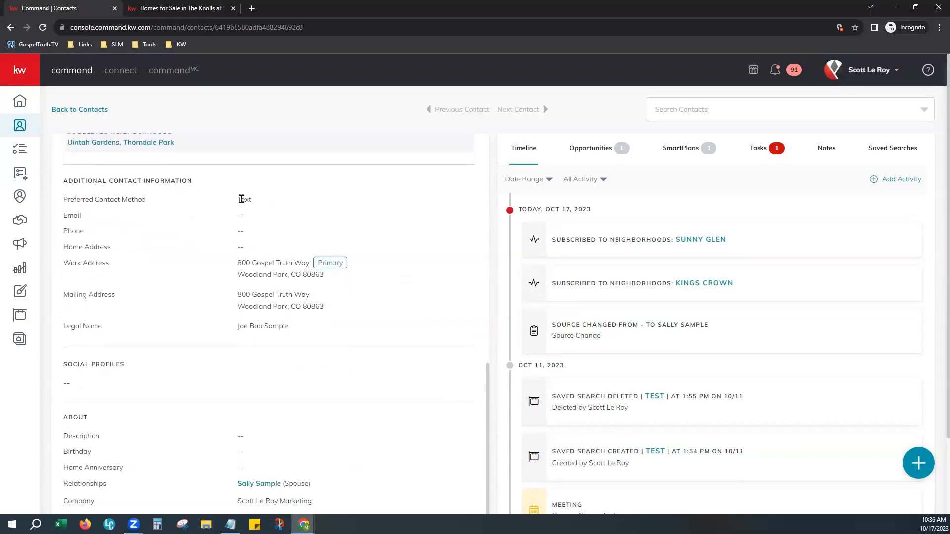
drag(235, 203, 259, 201)
drag(236, 214, 202, 316)
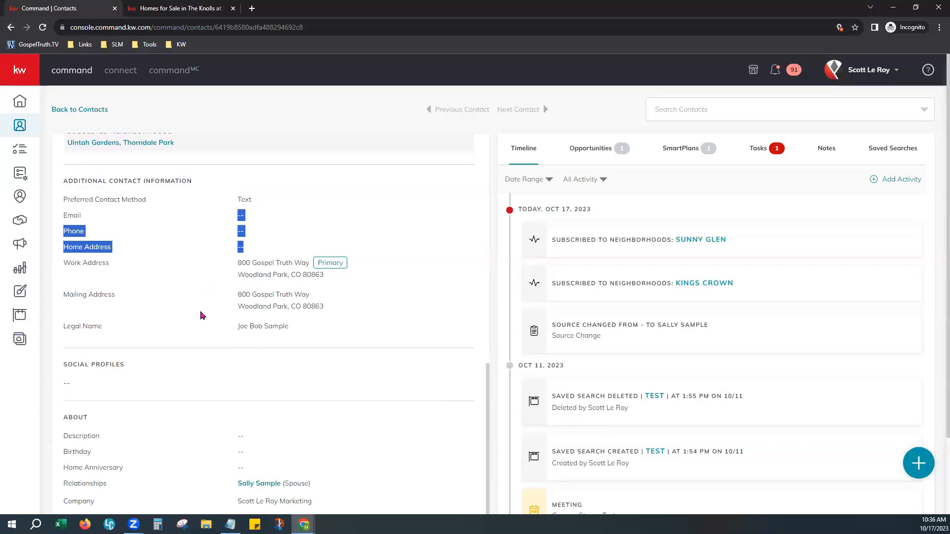
click(202, 316)
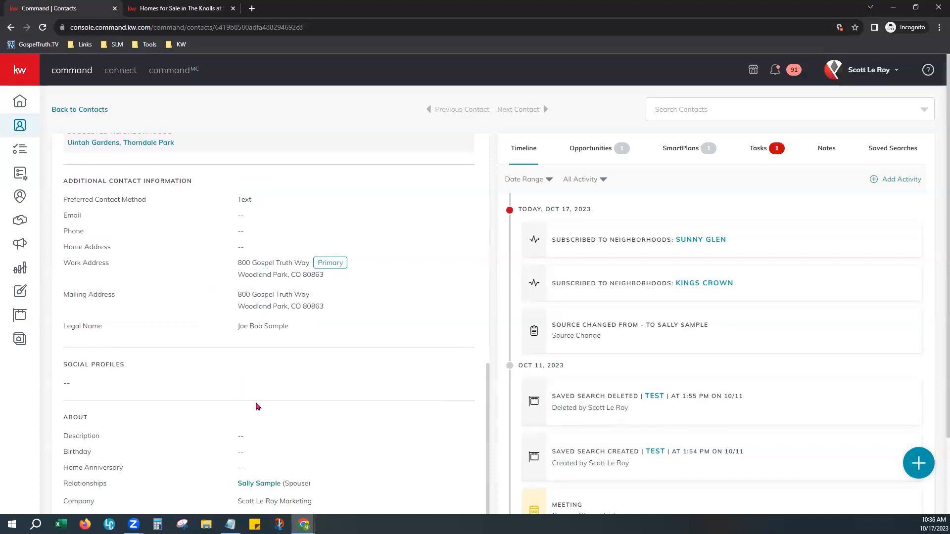
scroll(366, 429, down, 2)
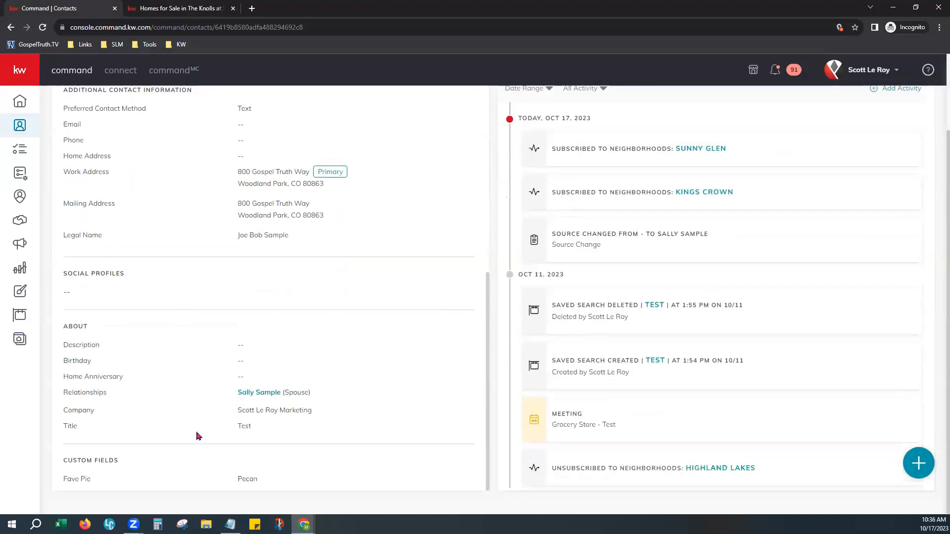
drag(64, 392, 114, 395)
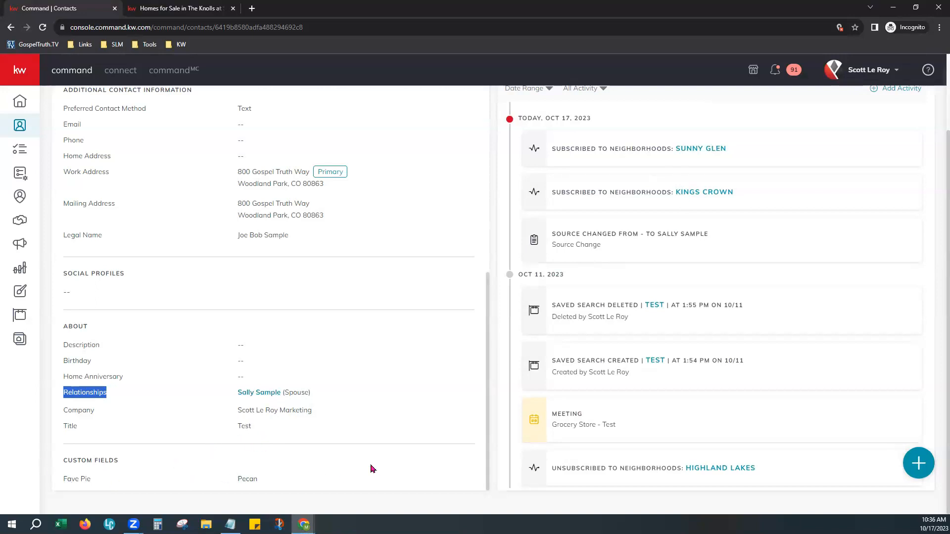
scroll(372, 468, up, 5)
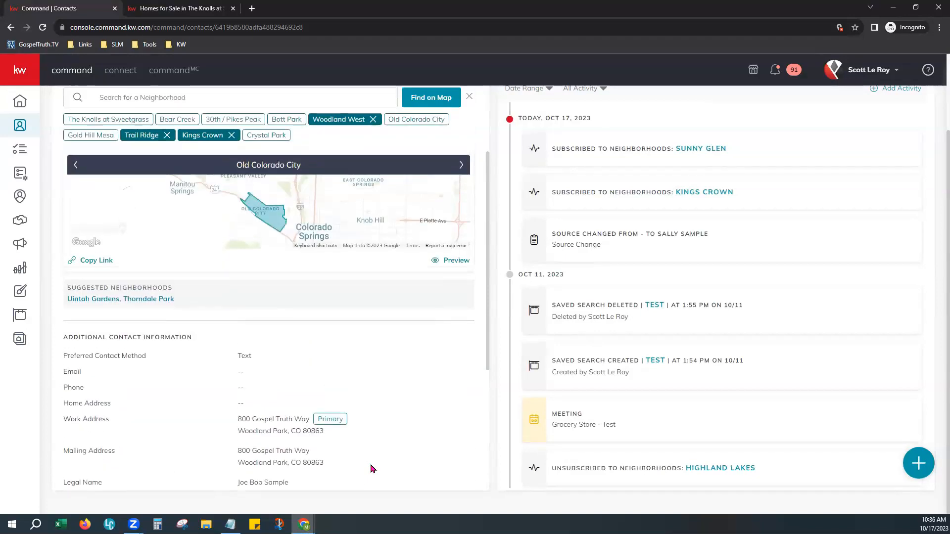
scroll(373, 469, up, 6)
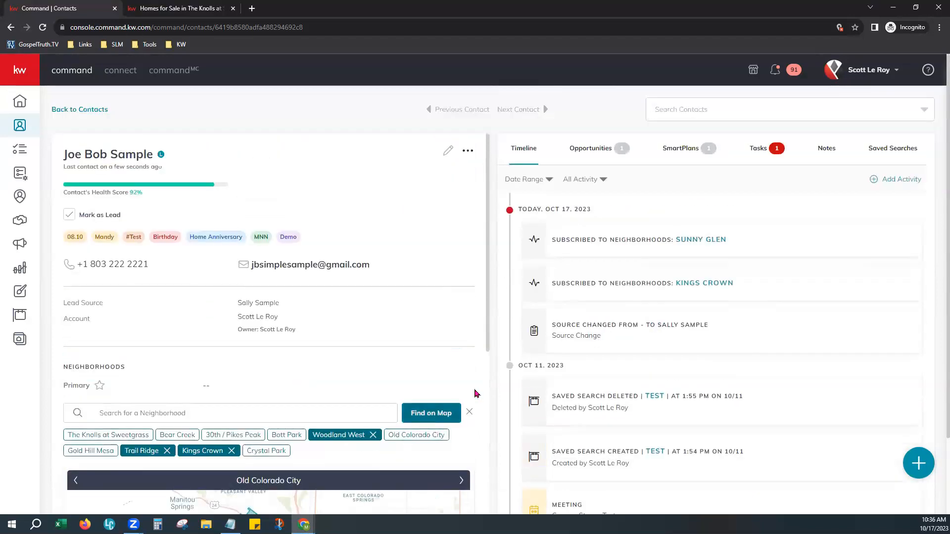
Return to the contacts list and start a new, empty Add to Contacts form
click(84, 114)
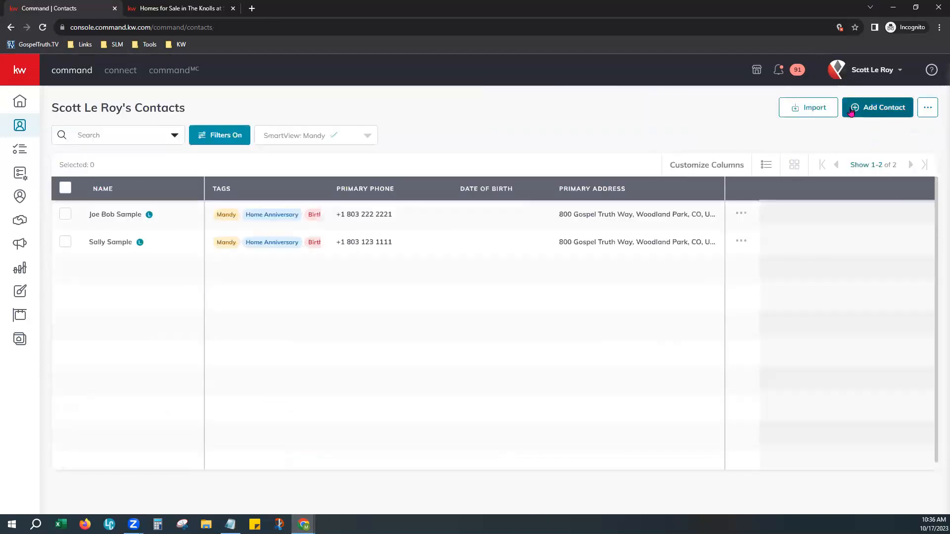
click(884, 110)
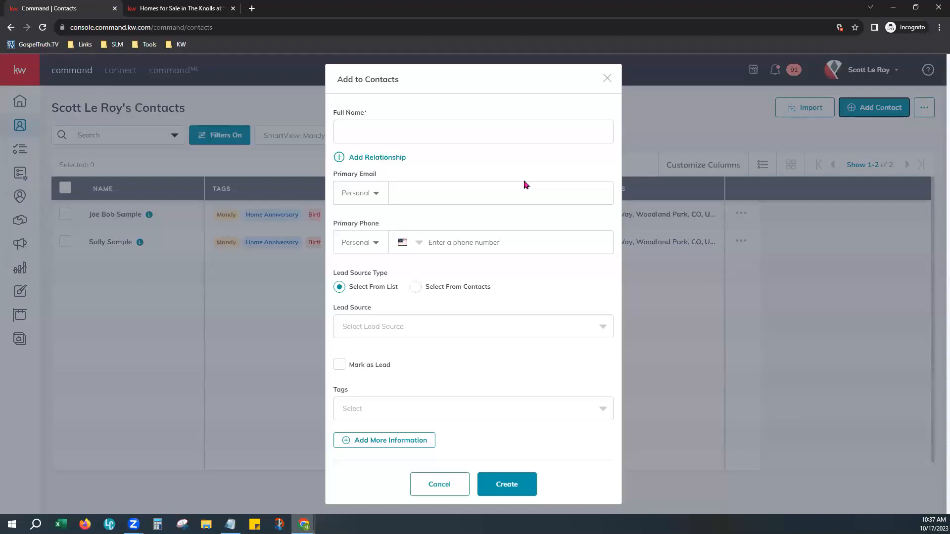
Expand Add More Information and Additional Contact Information, review the fields, then cancel the form
click(406, 445)
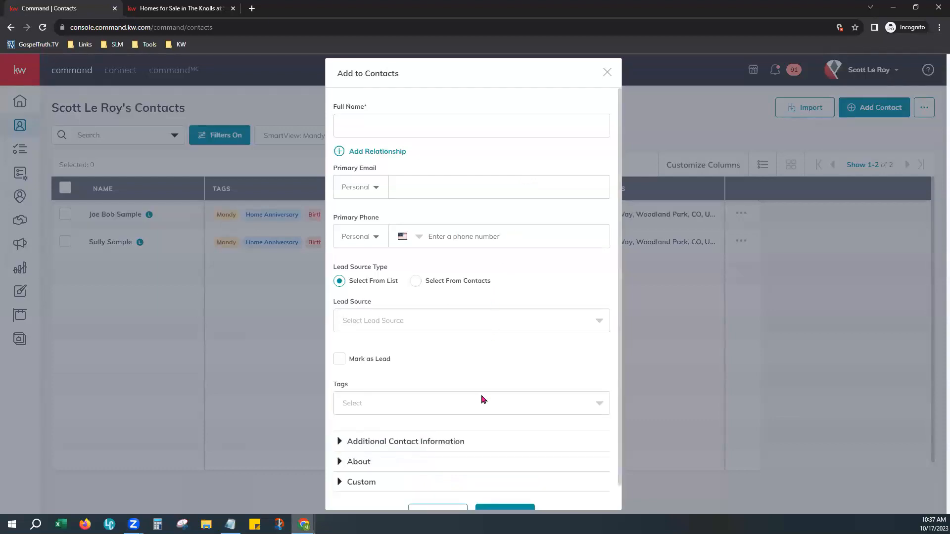
scroll(484, 400, down, 1)
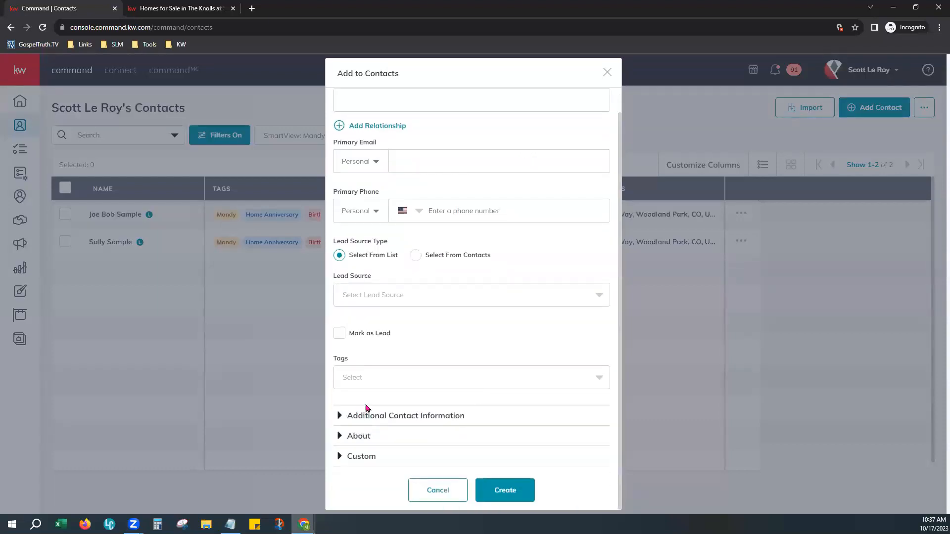
click(418, 416)
scroll(421, 438, down, 3)
scroll(419, 439, down, 4)
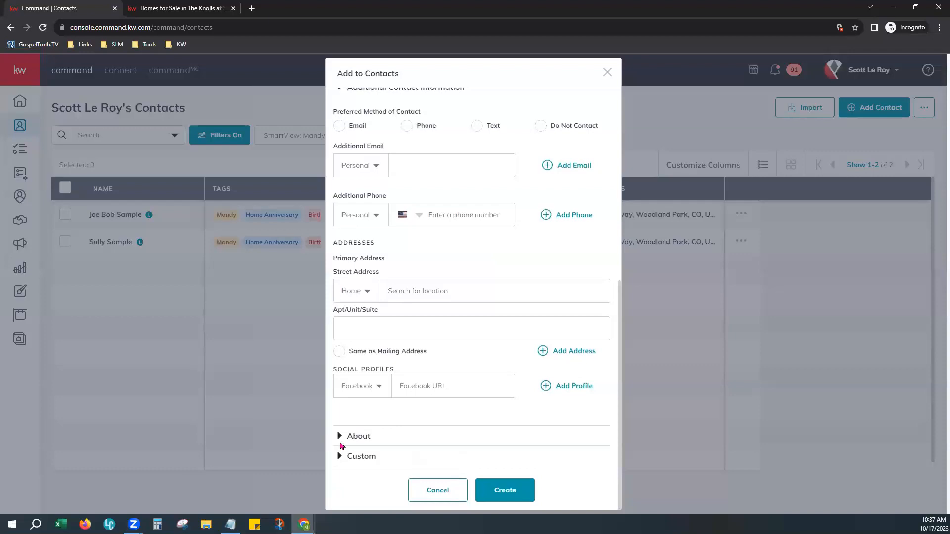
click(449, 499)
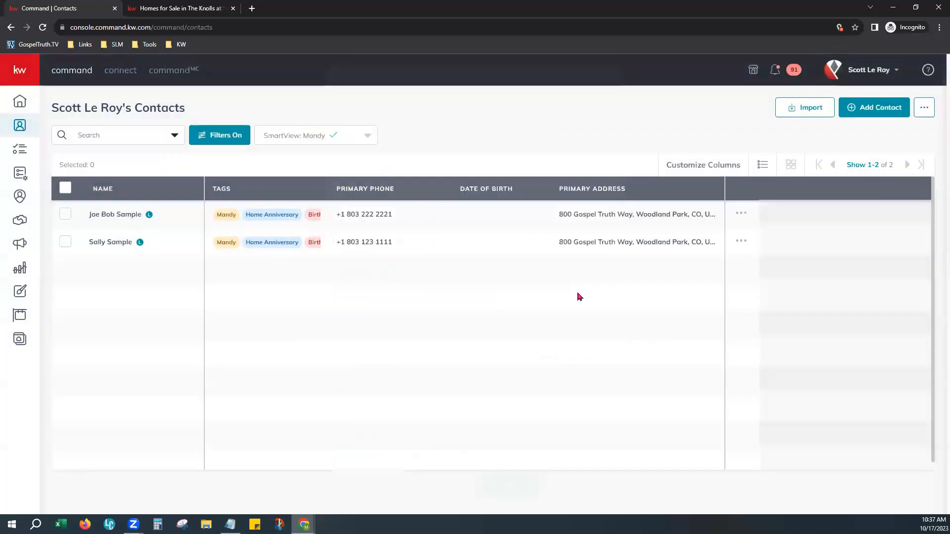